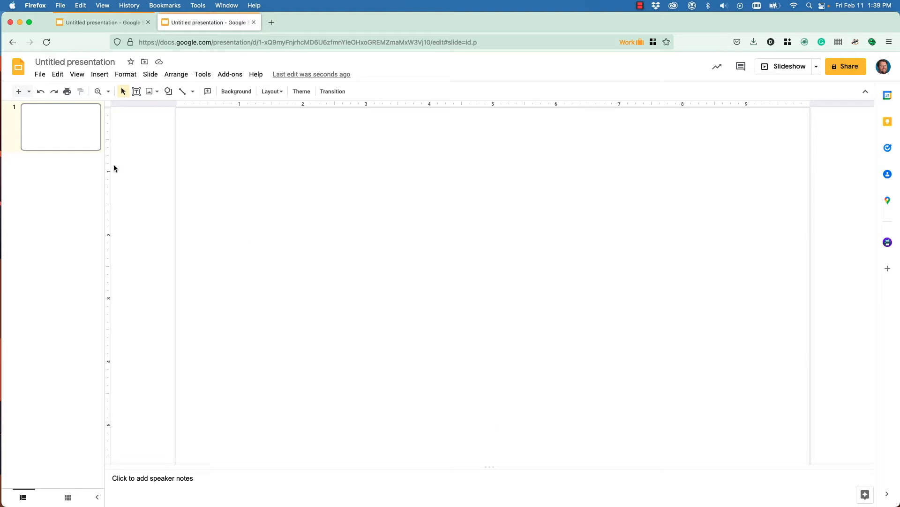
- Set the presentation's page size to a custom 8.5 x 11 inches
click(40, 75)
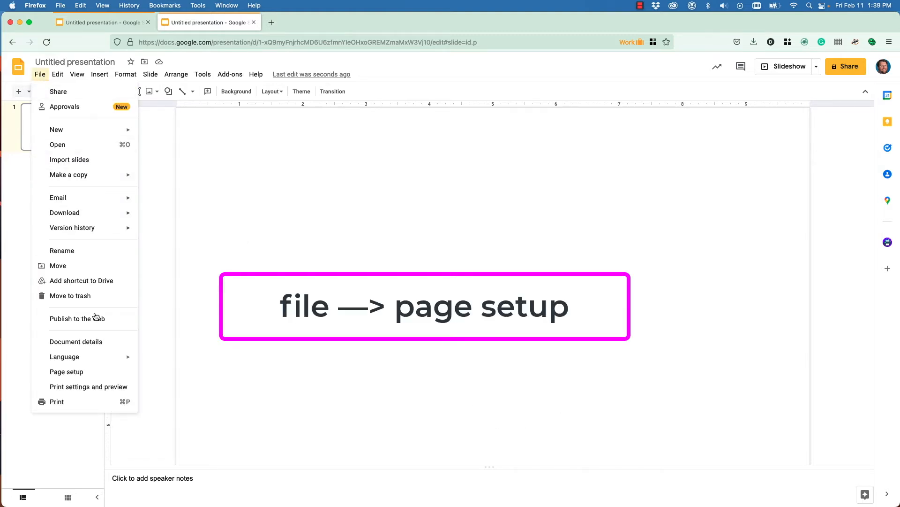
click(78, 376)
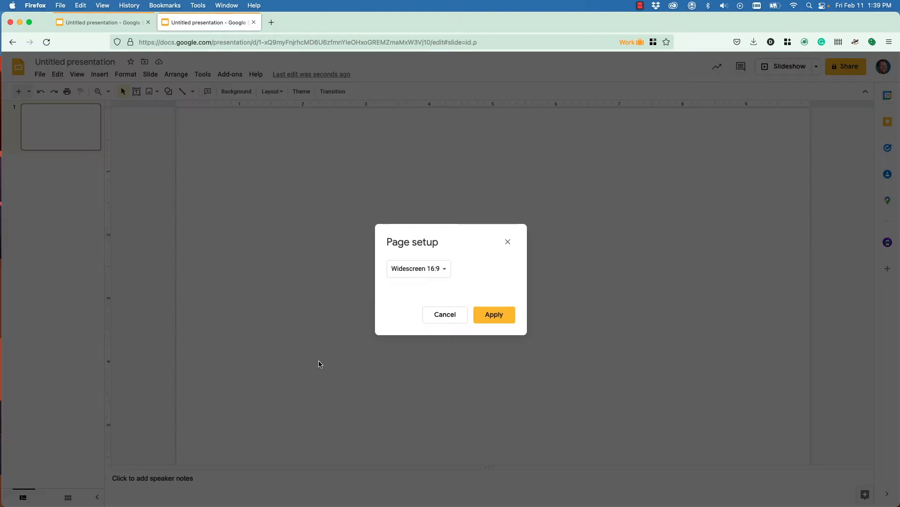
click(424, 274)
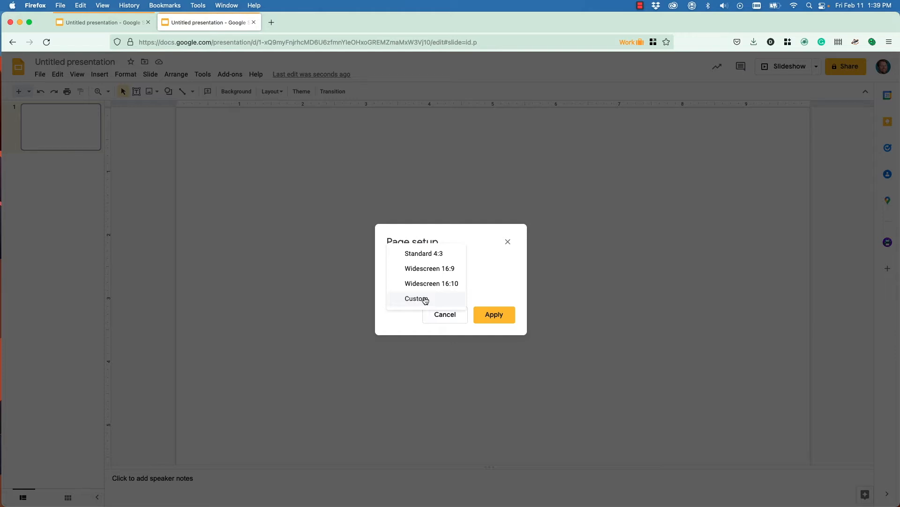
click(425, 299)
click(414, 294)
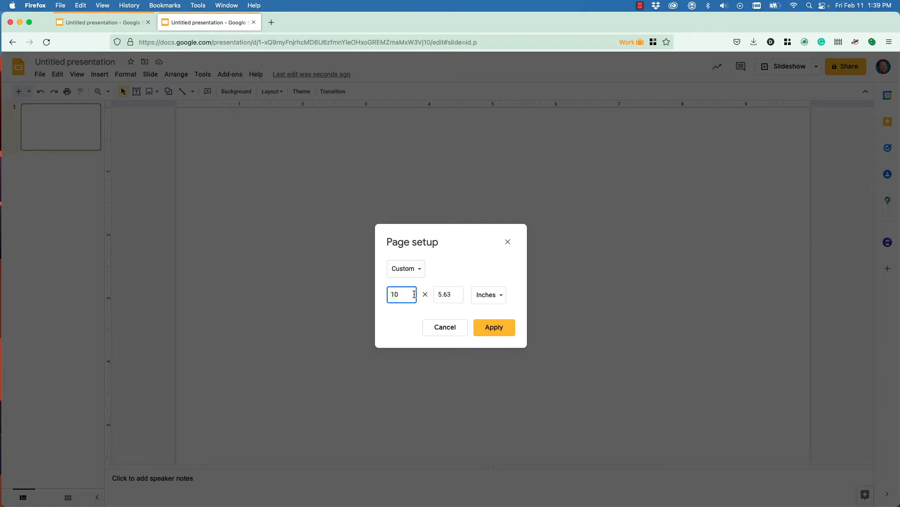
key(BackSpace)
key(BackSpace)
text(8.5)
key(Tab)
text(1)
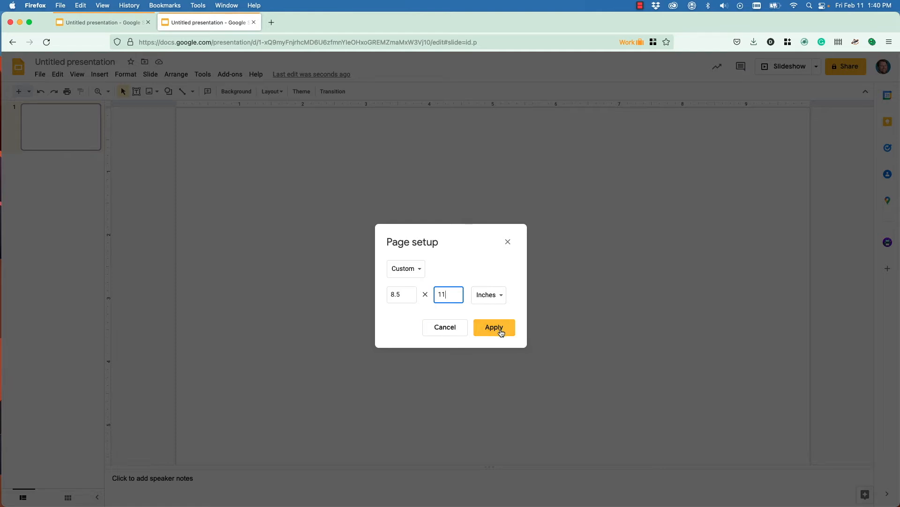
click(494, 328)
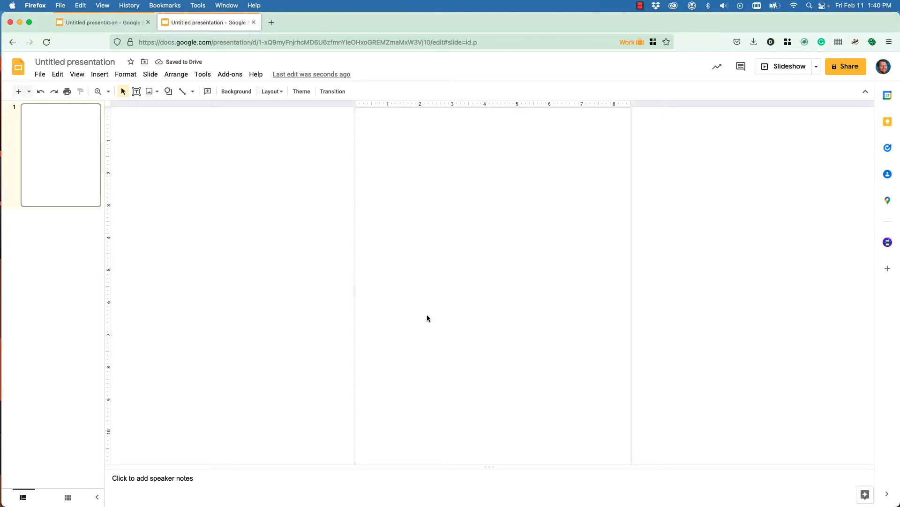
- Set the slide background to solid black
click(79, 75)
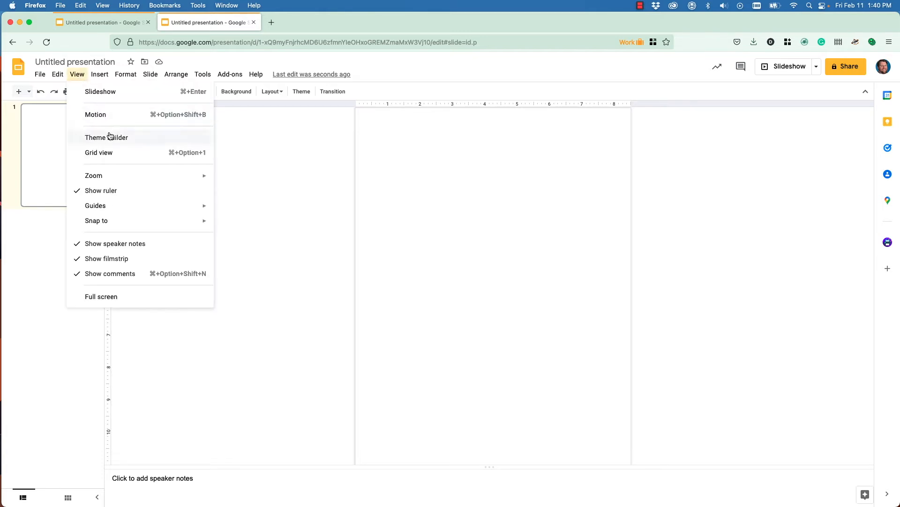
mouse_move(135, 178)
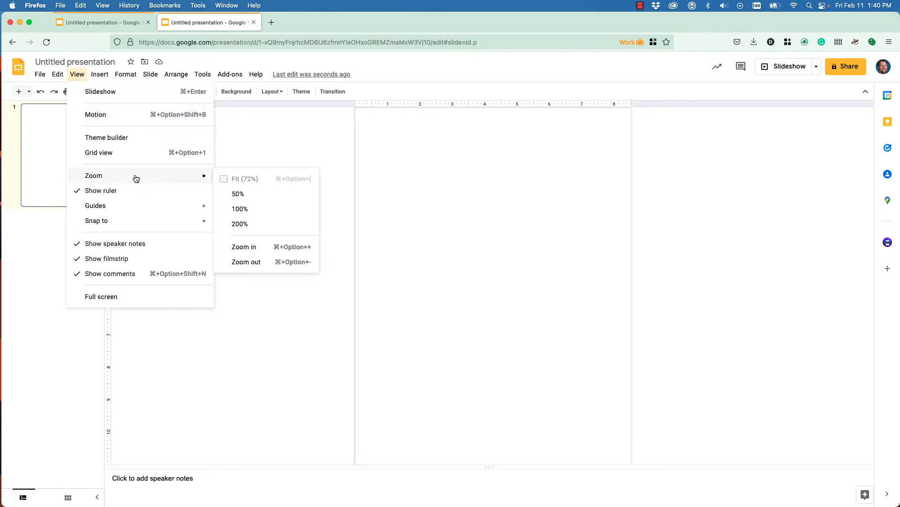
click(247, 194)
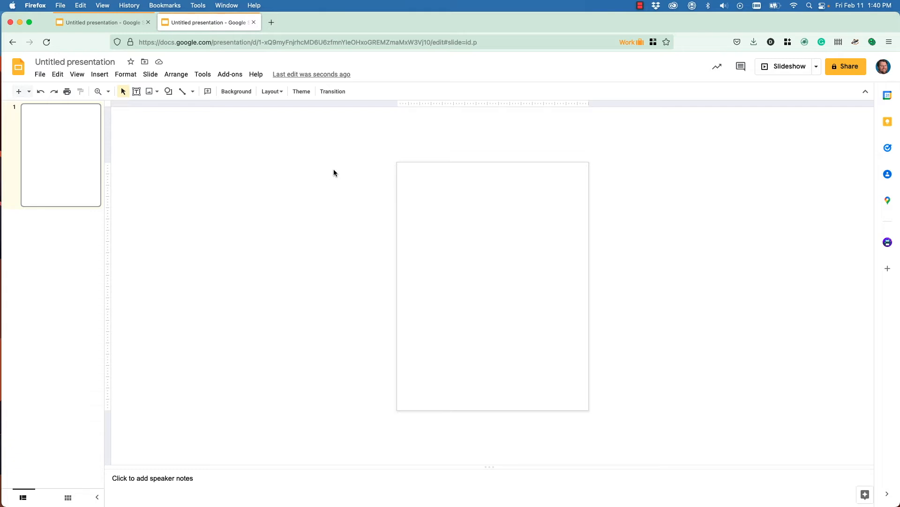
click(237, 92)
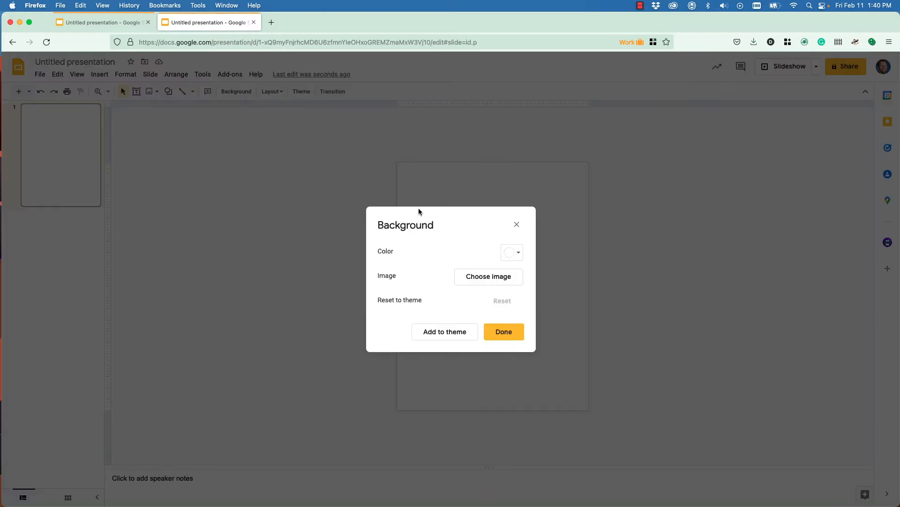
click(507, 253)
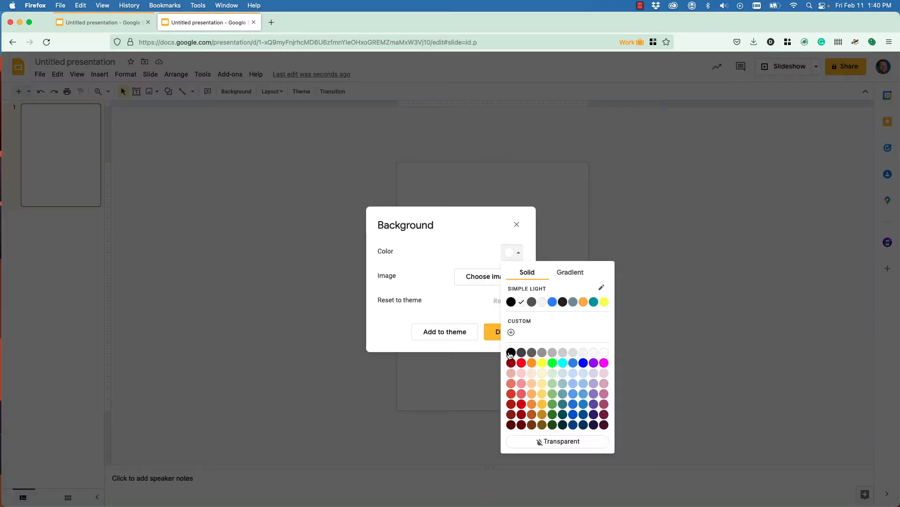
click(511, 352)
click(504, 332)
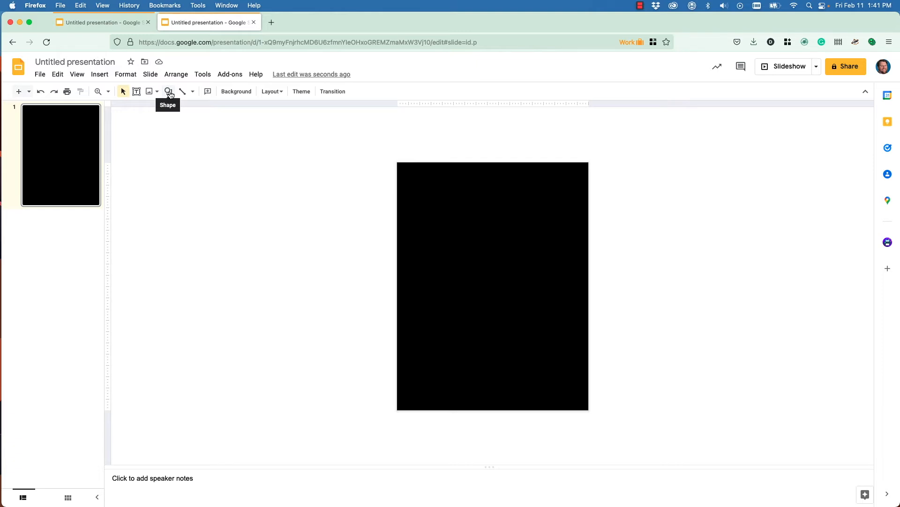
- Draw a large ellipse wider than the page and place it across the page's bottom, flattened so its upper edge forms a moon horizon
click(170, 94)
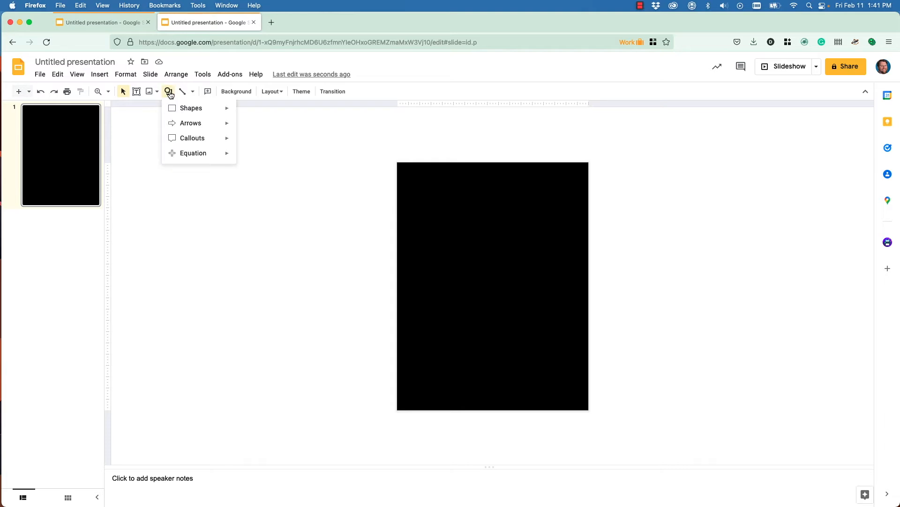
mouse_move(202, 110)
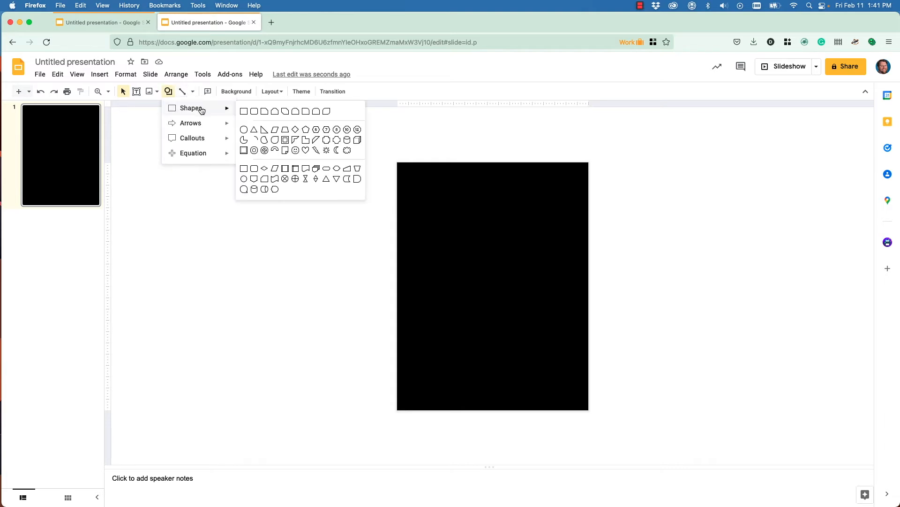
click(244, 130)
drag(208, 150, 472, 318)
drag(328, 223, 477, 374)
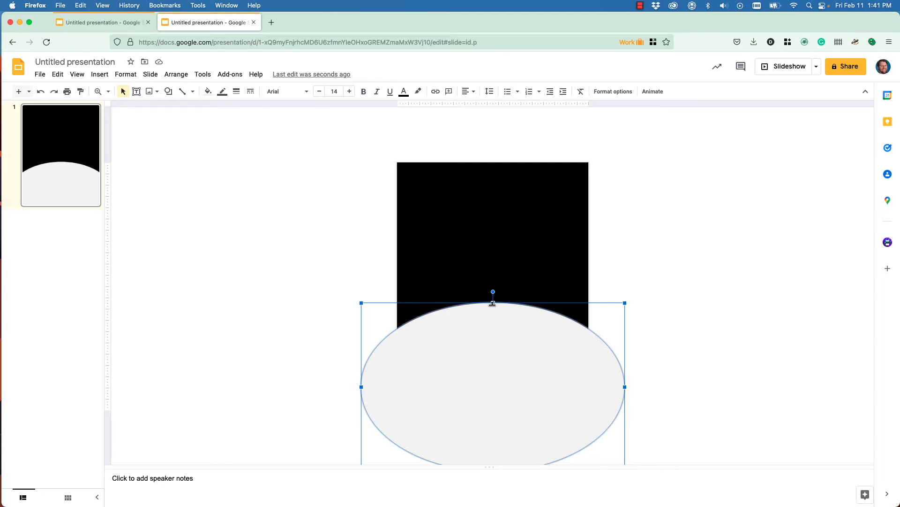
drag(493, 303, 483, 356)
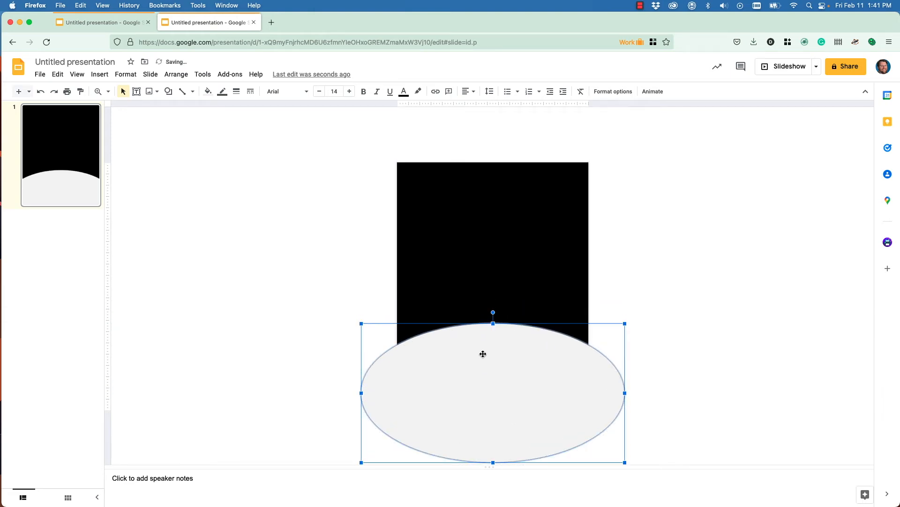
click(381, 281)
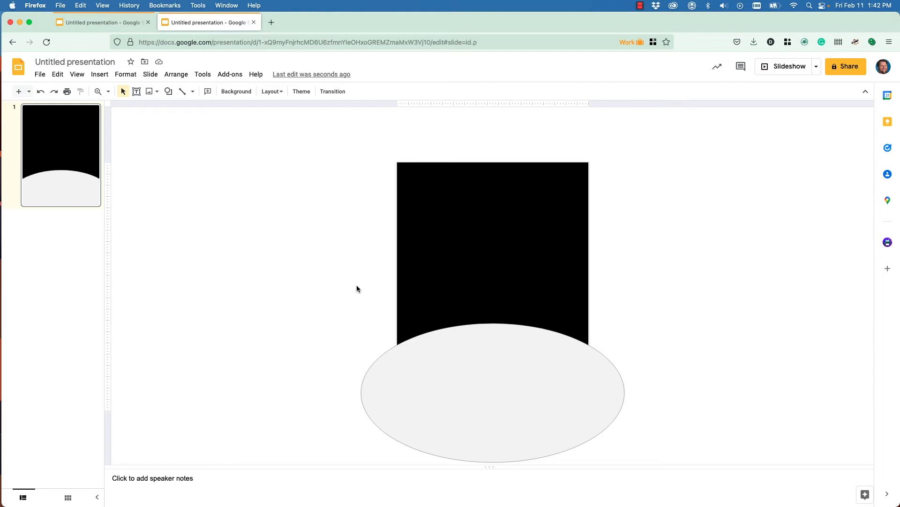
- Draw a small circle, fill it dark gray, and place it as a crater near the moon's left edge
click(171, 95)
mouse_move(192, 111)
click(241, 128)
drag(218, 140, 245, 166)
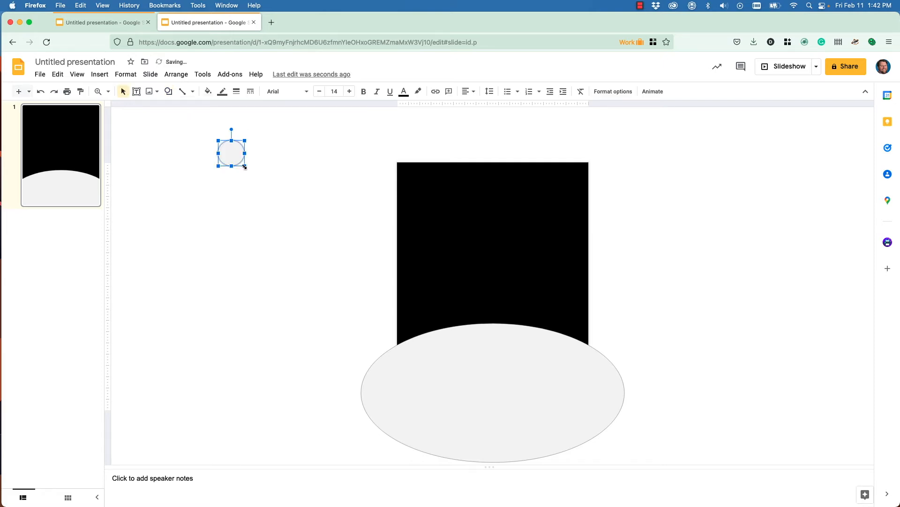
click(208, 91)
click(233, 188)
drag(234, 153, 403, 372)
- Add two enlarged copies of the dark gray crater, a medium one near the moon's center and the largest to its upper right
key(super+c)
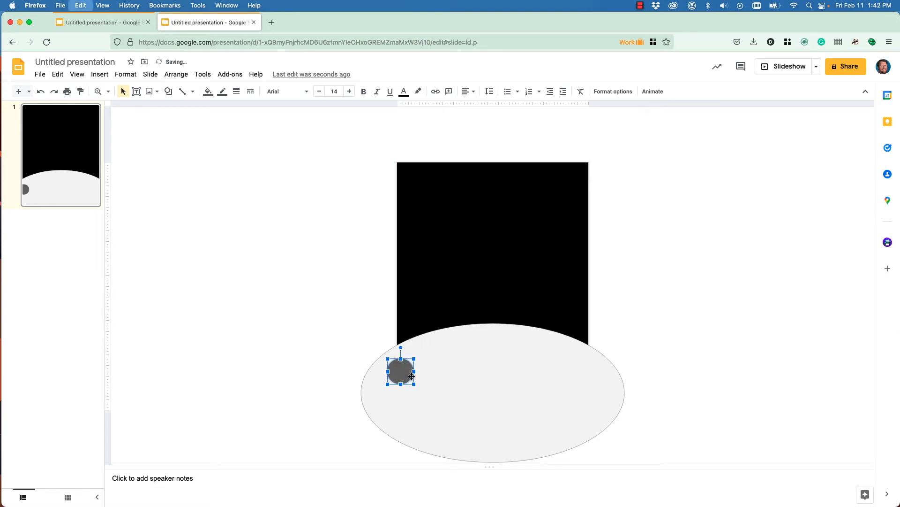
key(super+v)
drag(412, 377, 488, 373)
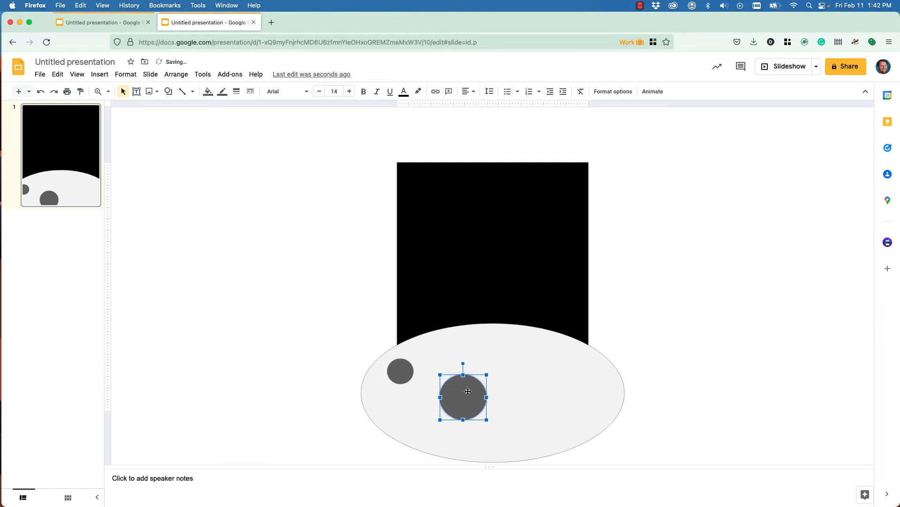
key(super+v)
drag(467, 392, 531, 362)
drag(554, 348, 563, 338)
- Add three light gray crater copies of differing sizes at the moon's upper left, lower center and right
click(400, 371)
key(super+v)
click(208, 91)
click(274, 188)
drag(457, 355, 514, 406)
drag(500, 419, 496, 423)
key(super+d)
drag(517, 411, 581, 398)
drag(594, 413, 602, 421)
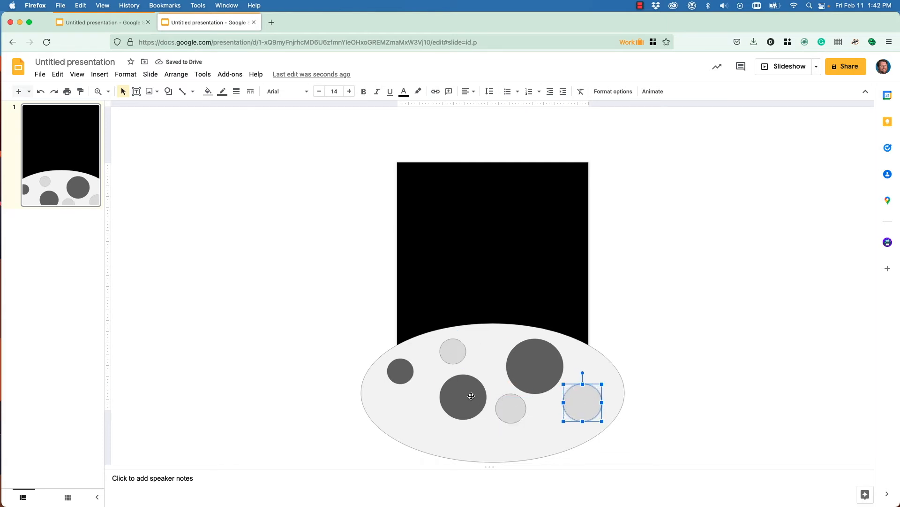
- Nudge the two larger dark craters slightly left and fill all three dark craters with a medium gray
drag(471, 396, 461, 398)
drag(535, 382, 528, 375)
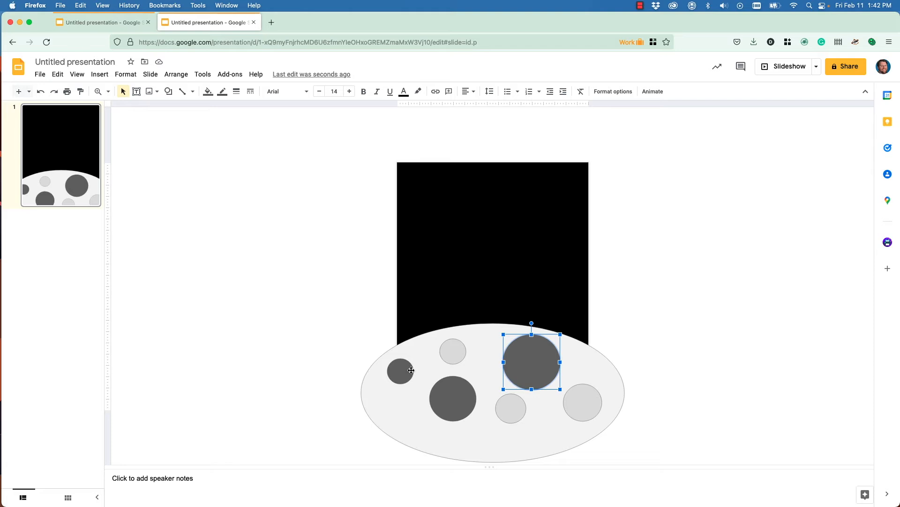
click(458, 396)
click(538, 367)
shift+click(430, 401)
shift+click(400, 371)
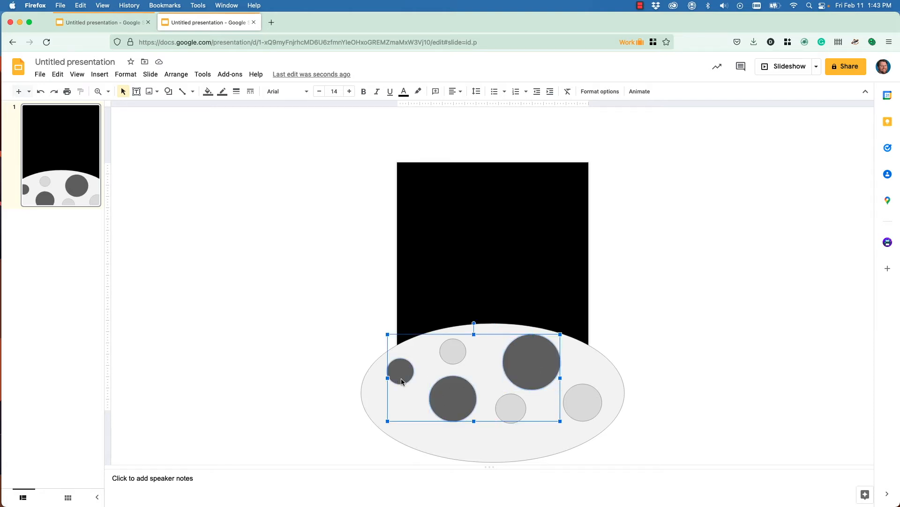
click(208, 91)
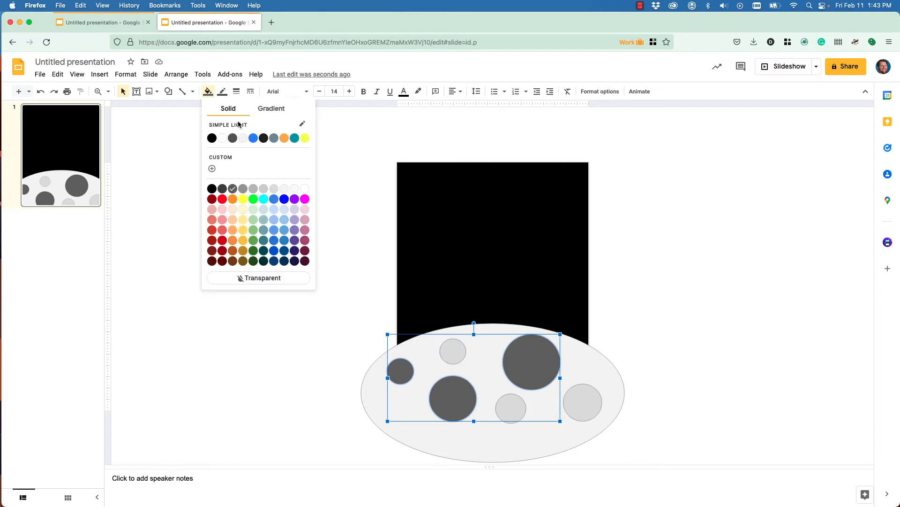
click(254, 189)
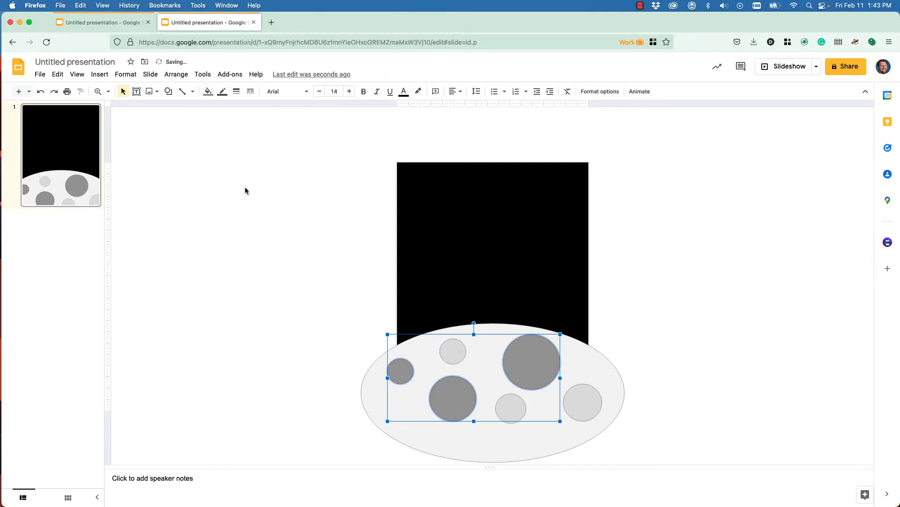
click(244, 190)
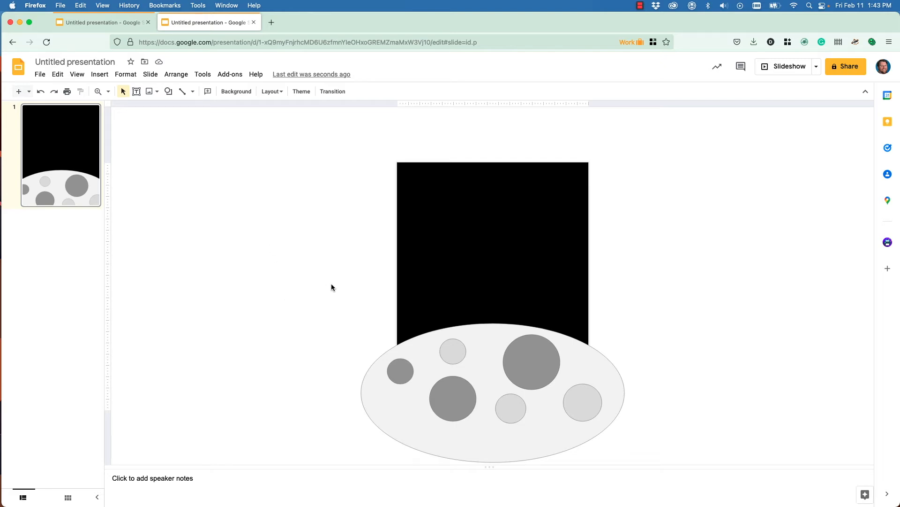
- Group the moon ellipse and all six craters into one object
drag(315, 283, 652, 465)
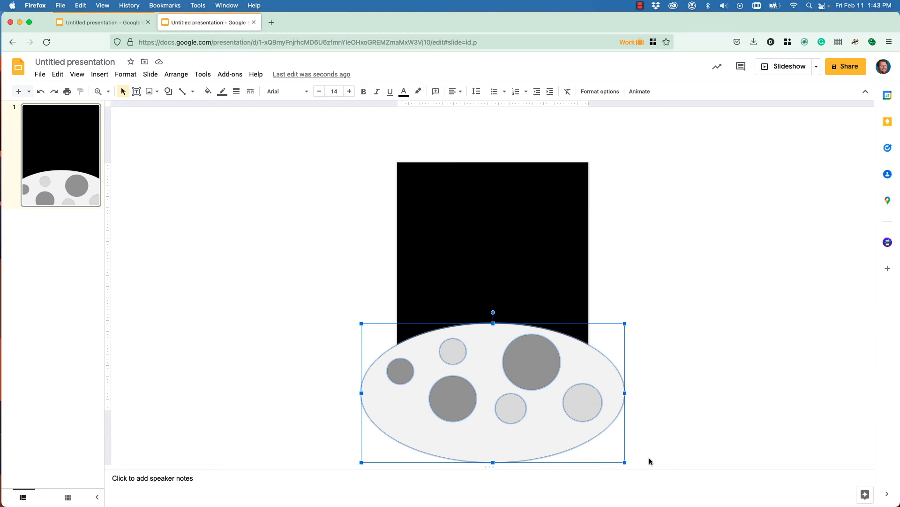
right_click(497, 384)
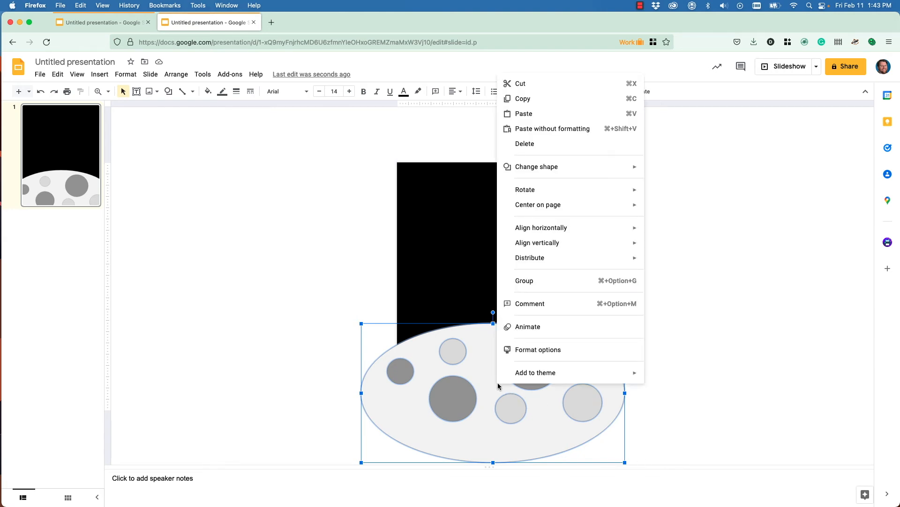
click(546, 282)
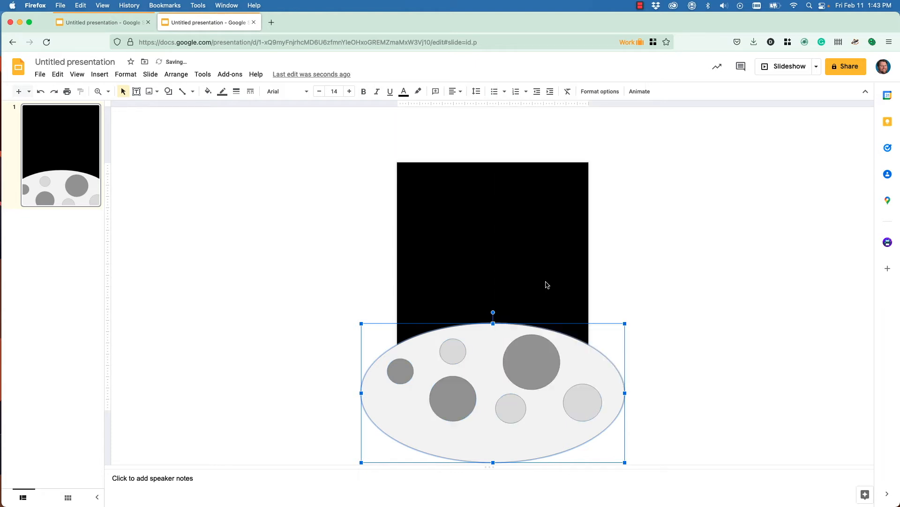
mouse_move(499, 337)
mouse_down()
mouse_move(494, 324)
mouse_move(489, 338)
mouse_up()
click(620, 263)
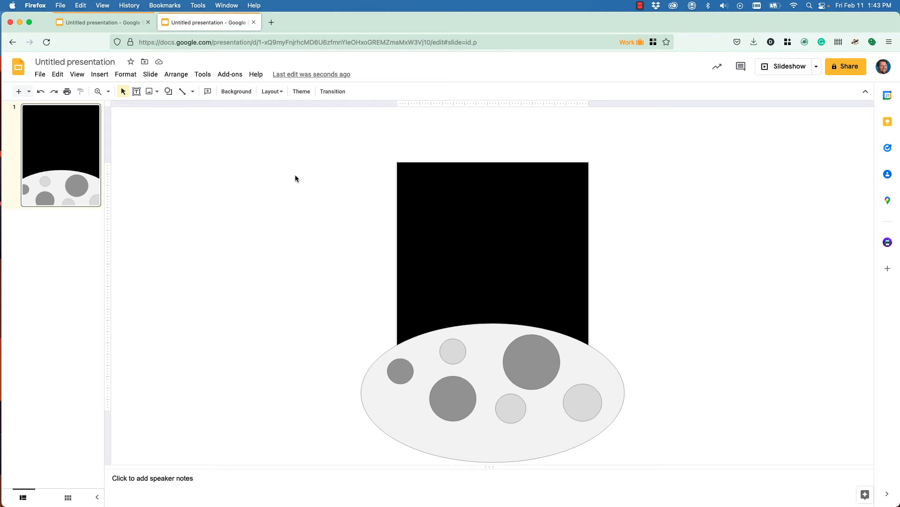
- Draw a small four-point star in the blank area left of the page and fill it with the theme yellow
click(173, 93)
mouse_move(197, 108)
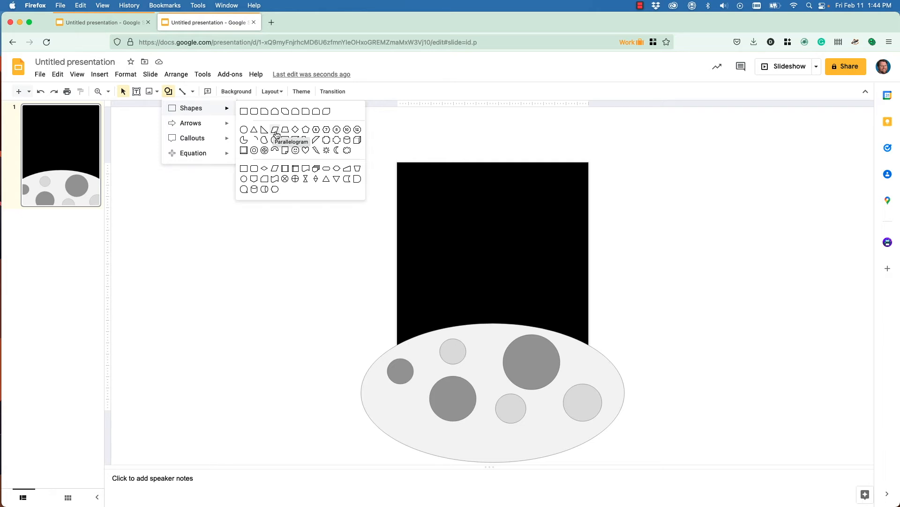
mouse_move(221, 139)
click(262, 142)
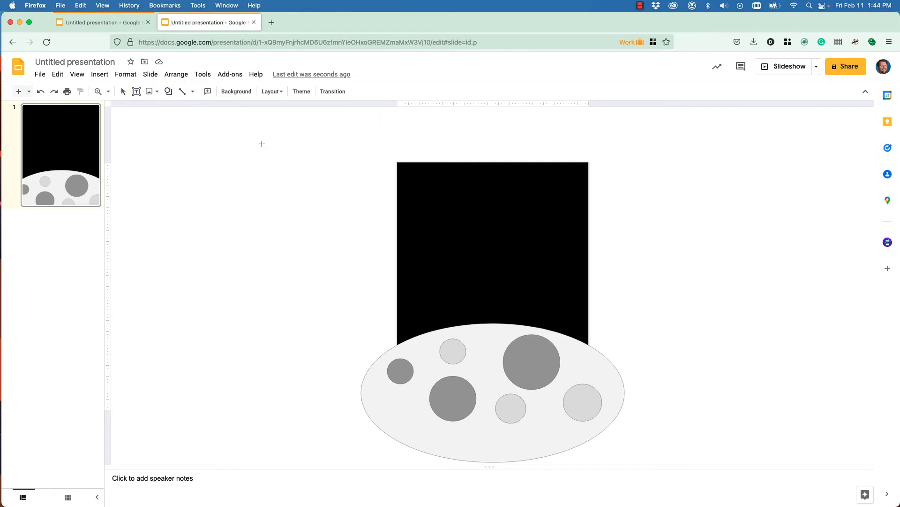
drag(260, 163, 286, 193)
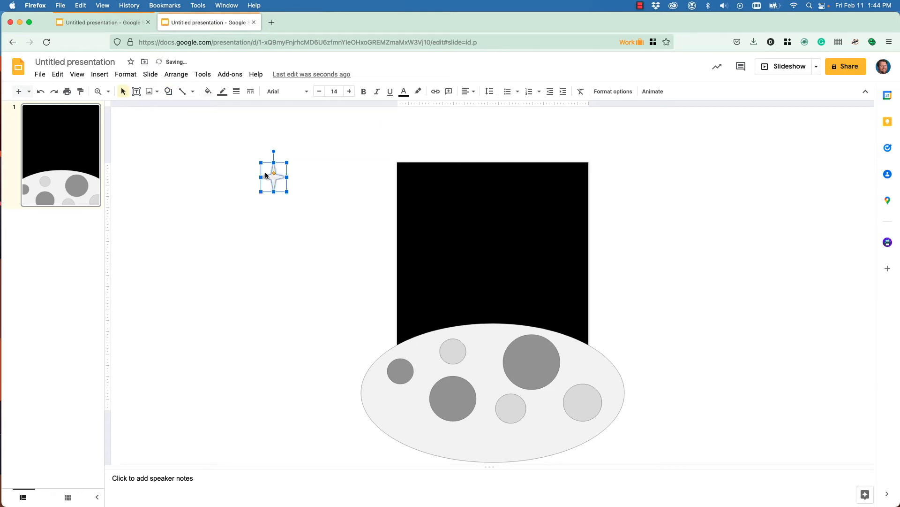
click(208, 91)
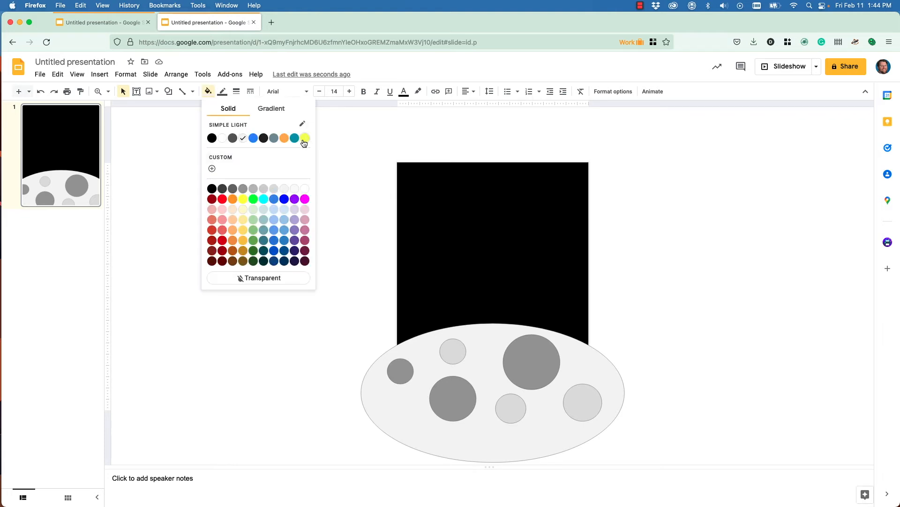
click(305, 139)
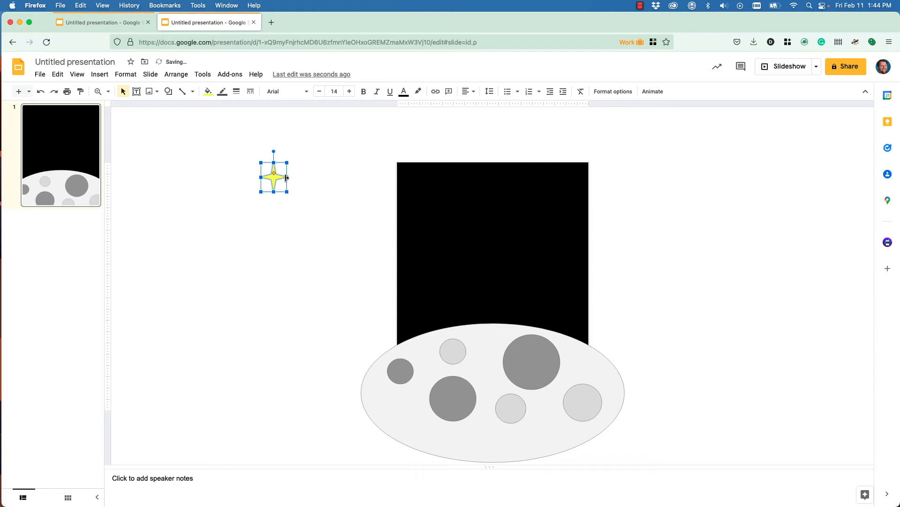
- Move the four-point star into the sky's upper left corner and place a duplicate of it just below and to its right
drag(286, 177, 433, 185)
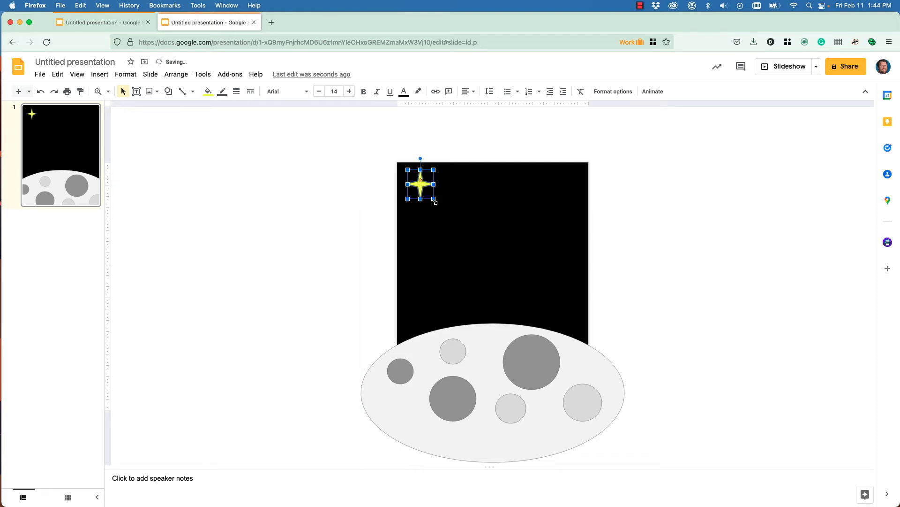
key(super+d)
drag(423, 194, 451, 216)
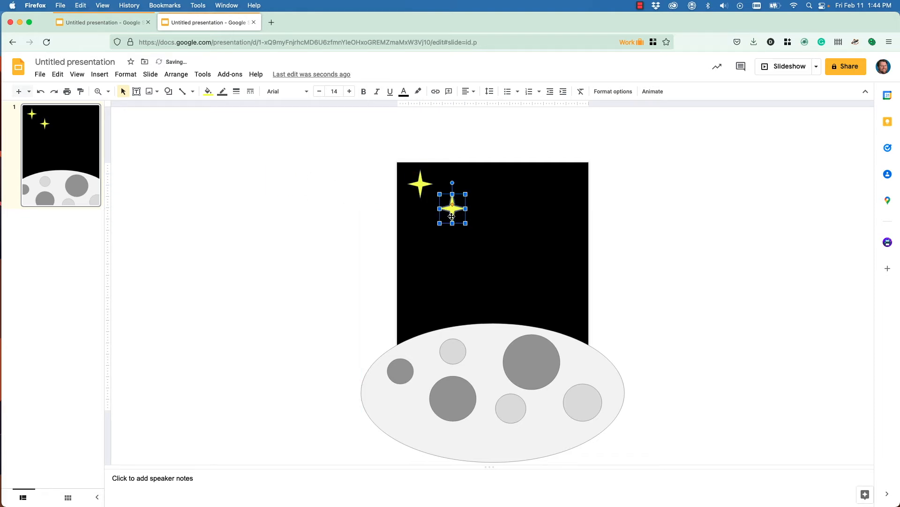
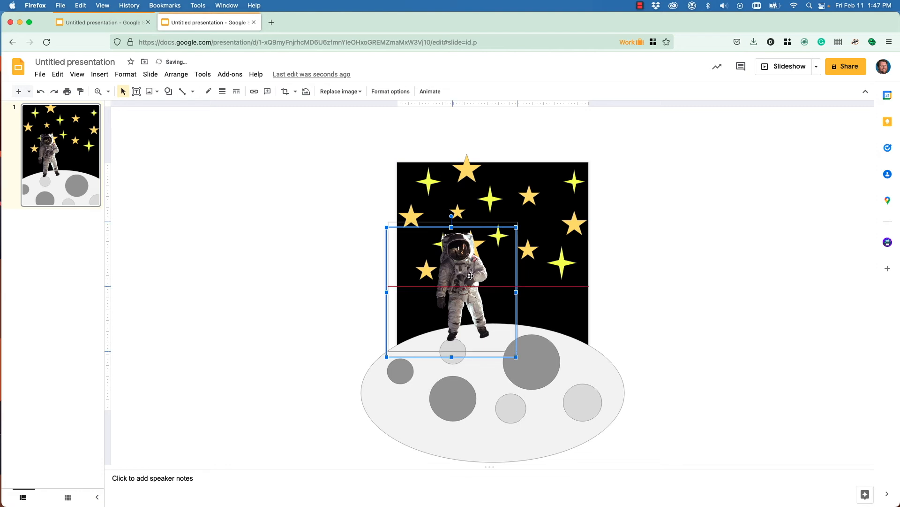
- Draw a wide rounded rectangular speech callout in the blank area left of the page
click(246, 259)
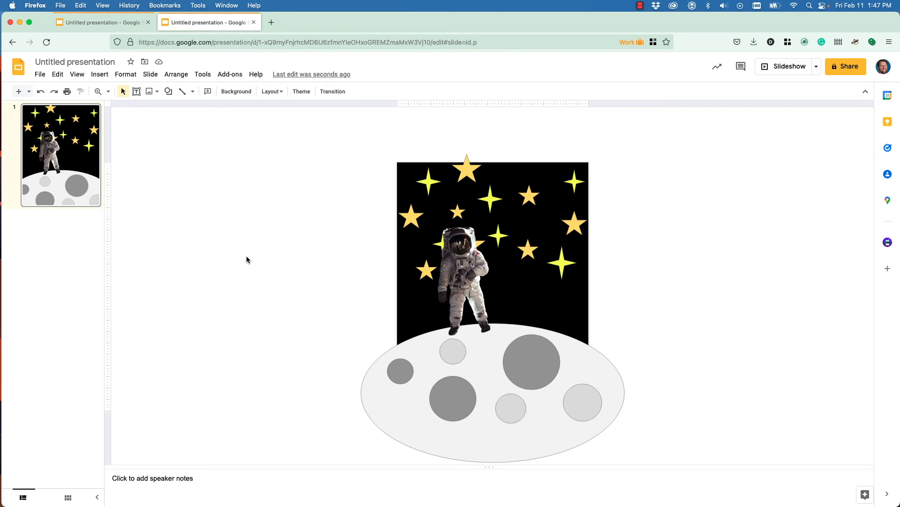
click(101, 76)
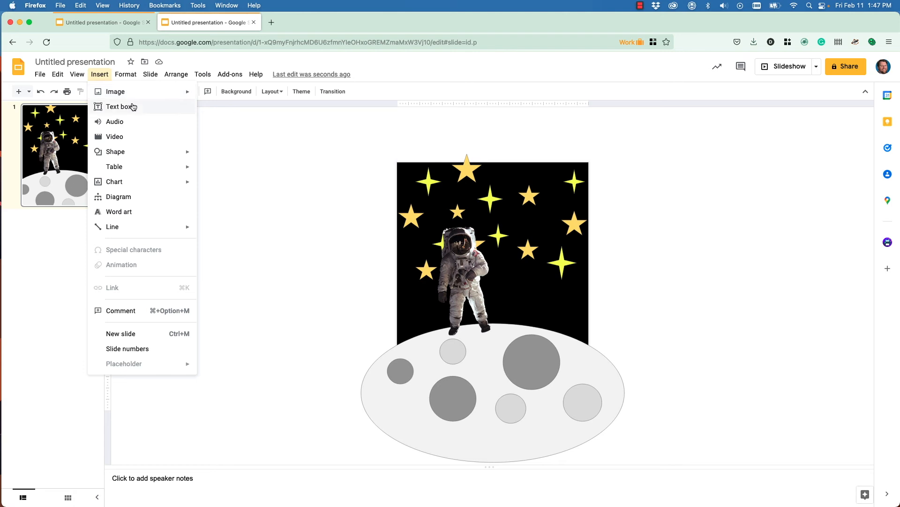
click(174, 75)
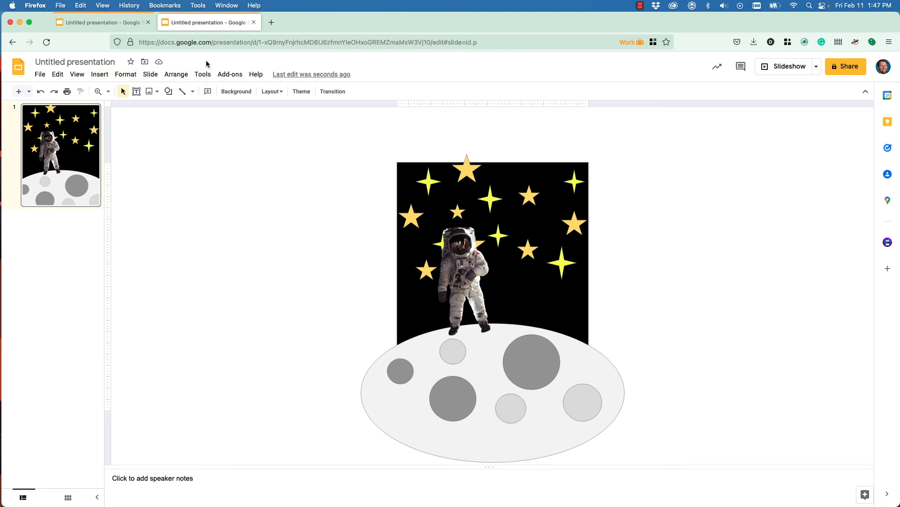
click(169, 91)
mouse_move(204, 139)
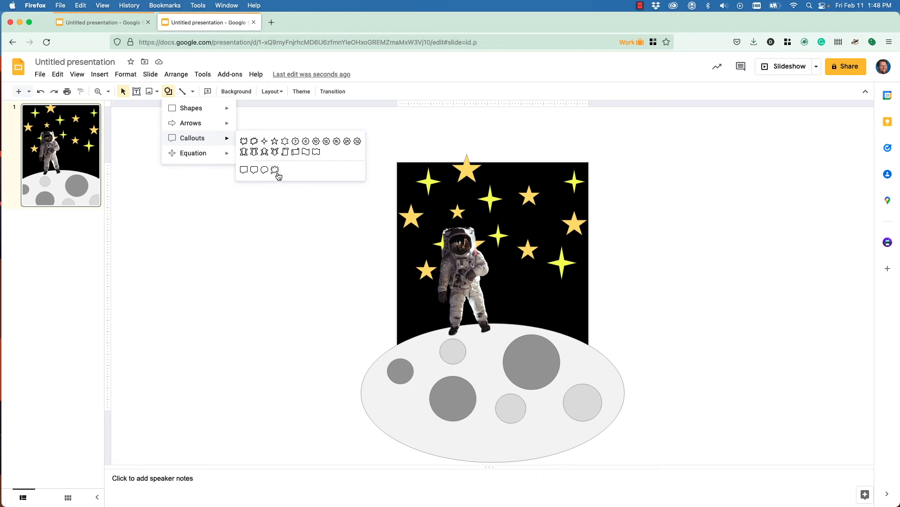
click(254, 170)
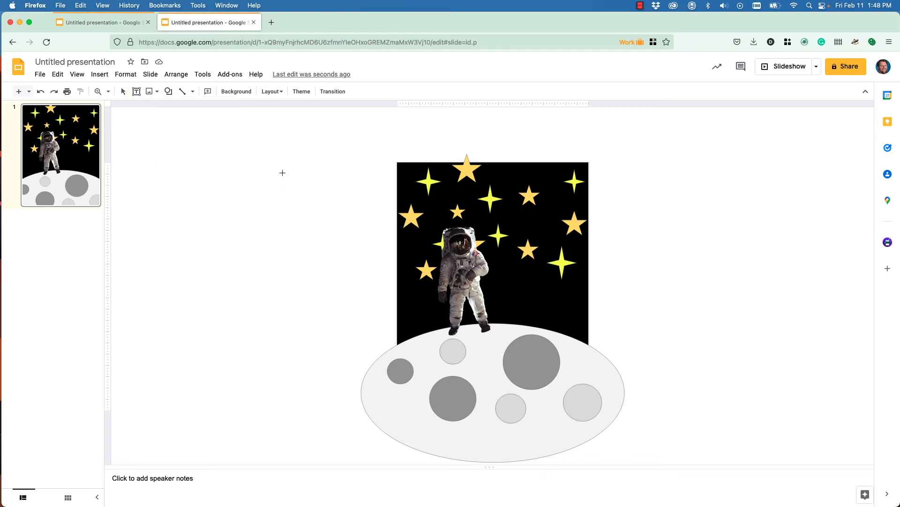
drag(270, 151, 378, 204)
- Position the callout in the sky's upper right with its tail pointing at the astronaut's helmet
drag(301, 211, 542, 189)
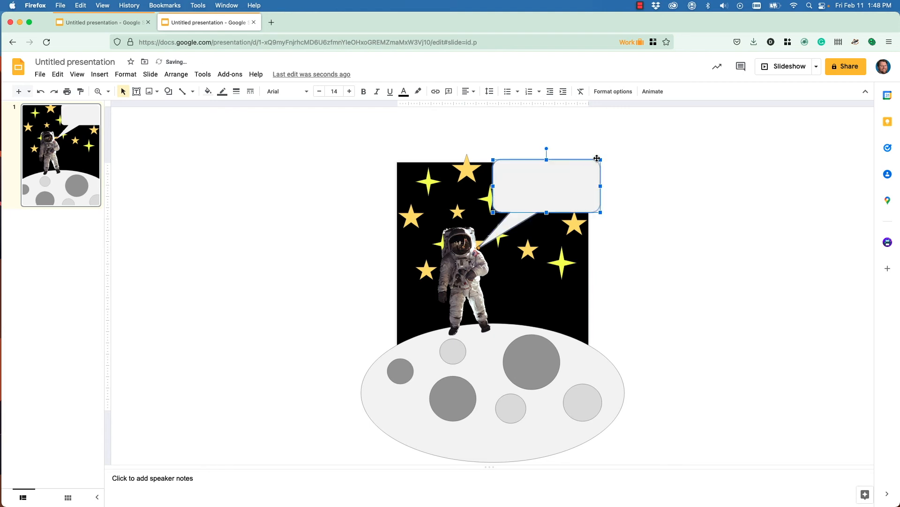
drag(478, 249, 492, 236)
mouse_move(529, 187)
mouse_down()
mouse_move(511, 196)
mouse_move(525, 198)
mouse_up()
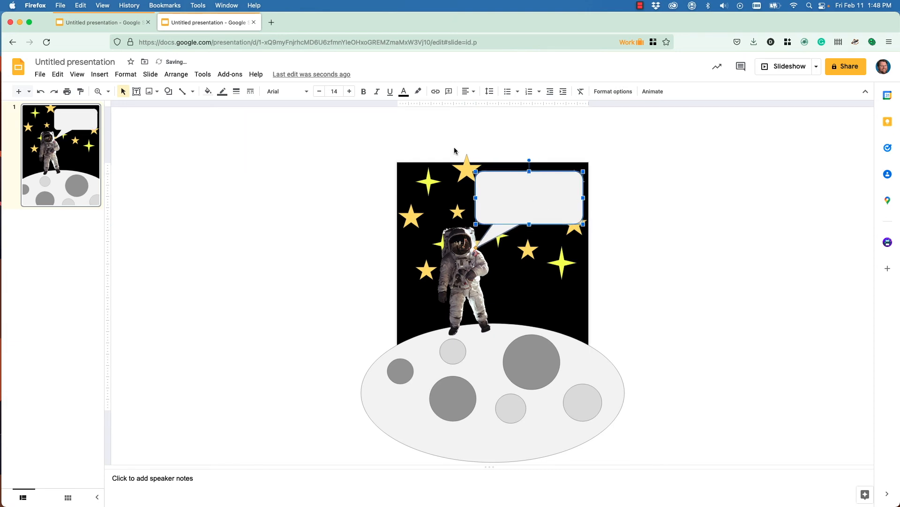
- Fill the callout with magenta and give it a white 4px outline
click(208, 91)
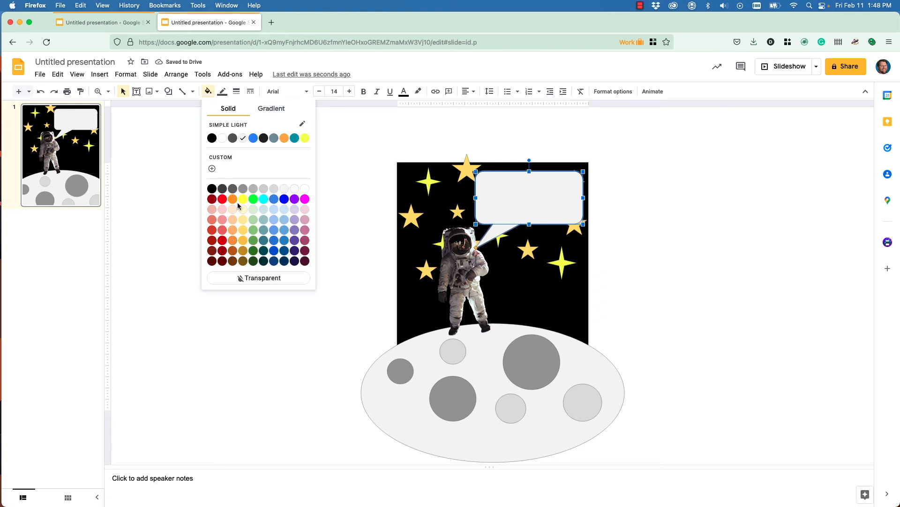
click(305, 200)
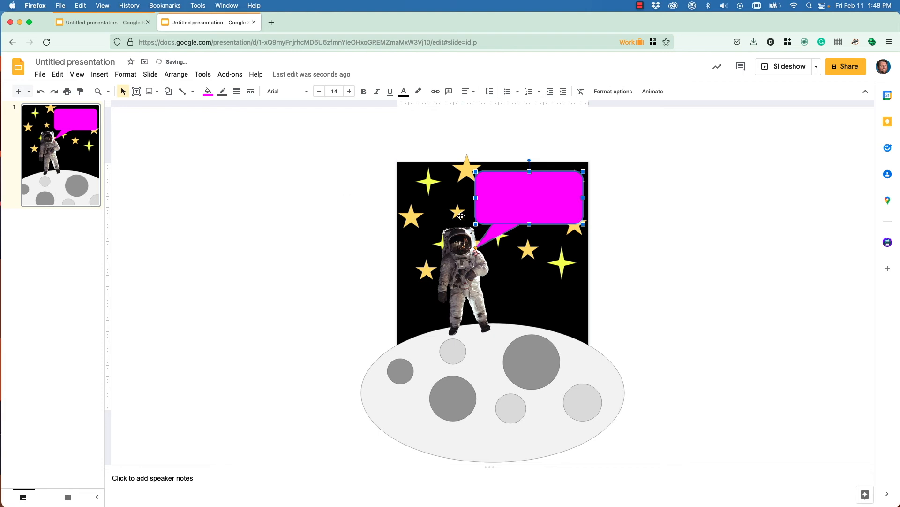
click(223, 91)
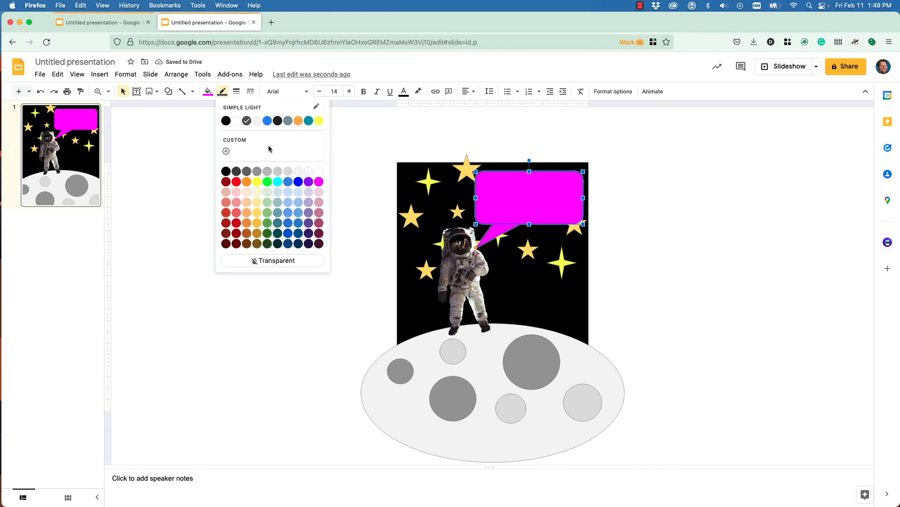
click(237, 123)
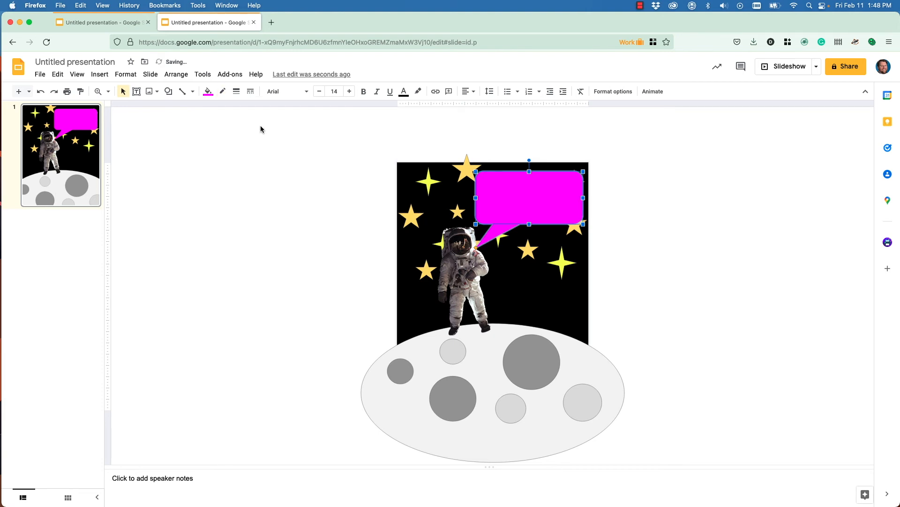
click(237, 92)
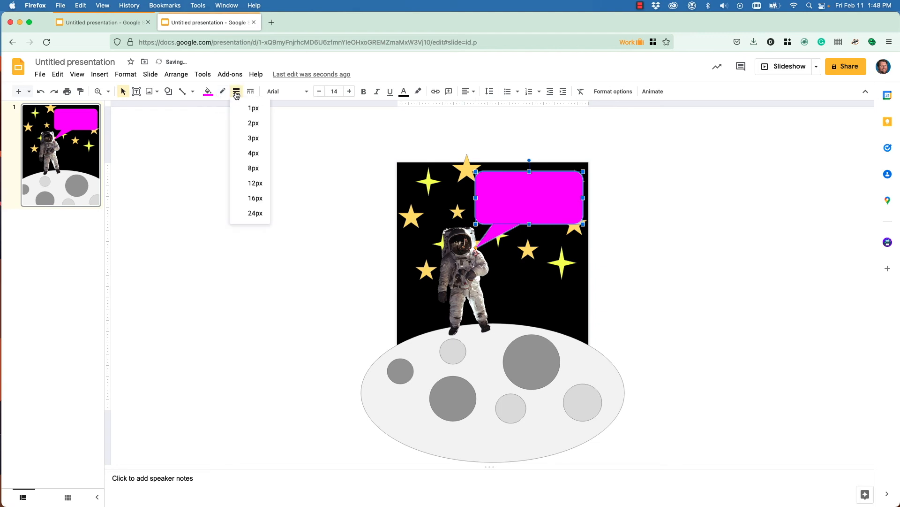
click(256, 154)
click(257, 153)
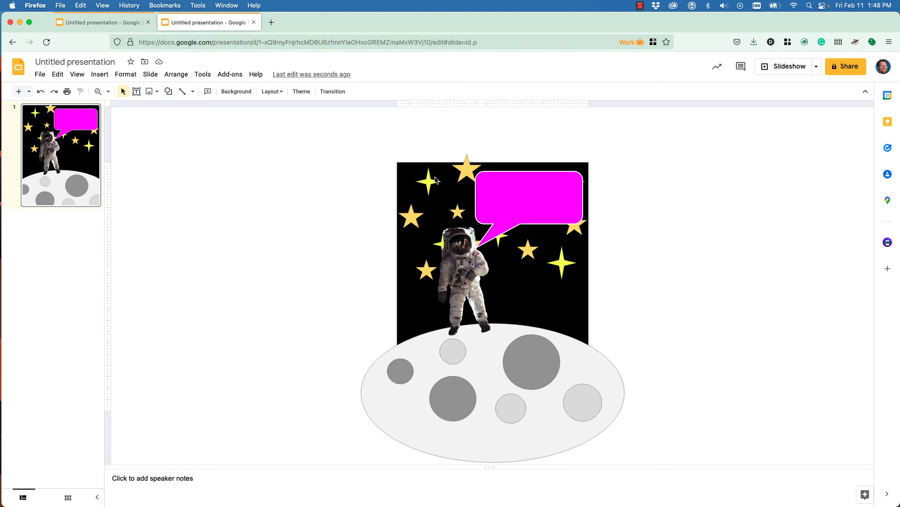
- Insert word art reading "You're Outta This"
click(100, 75)
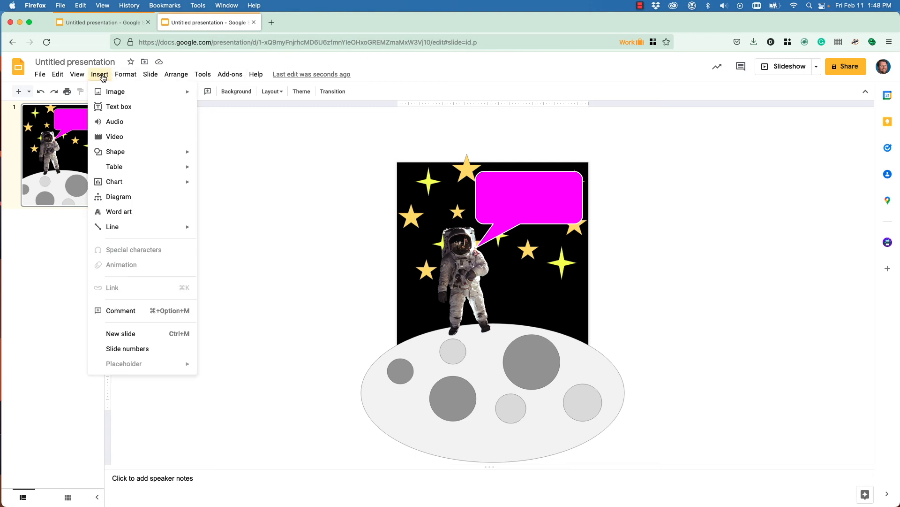
click(144, 216)
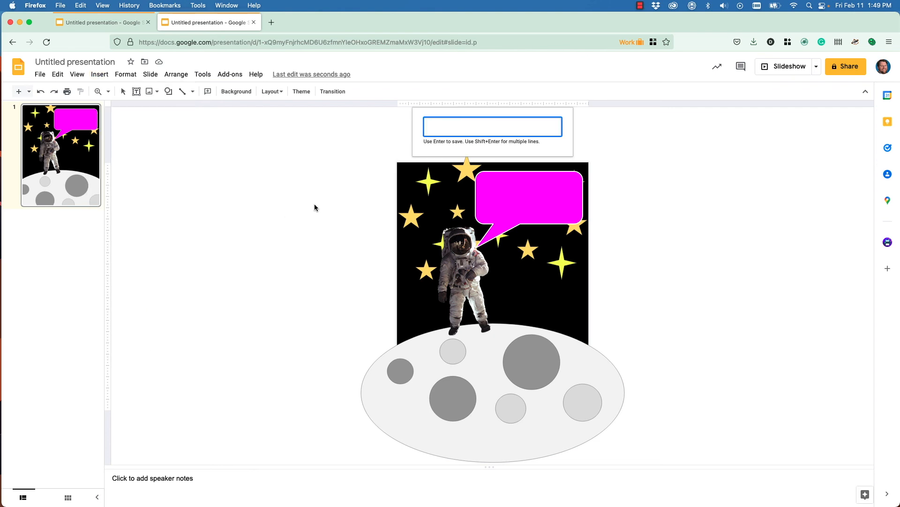
text(You're Outta This)
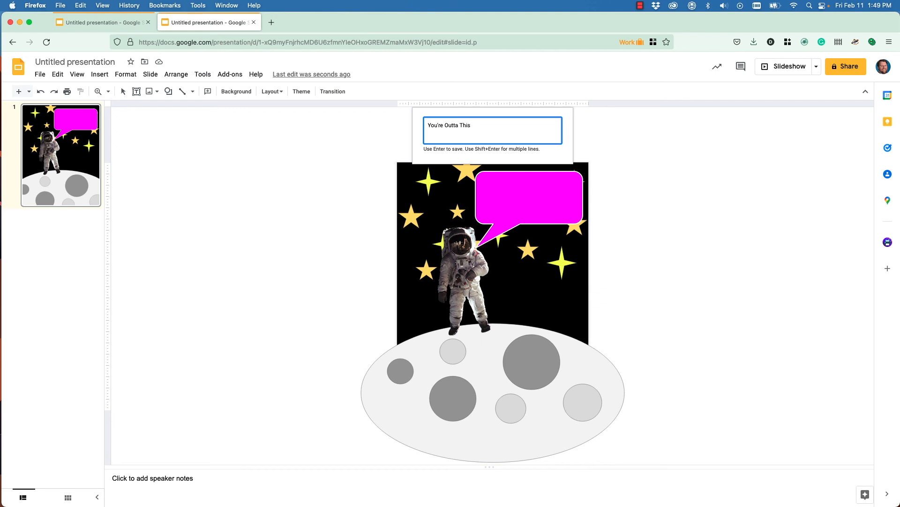
key(Return)
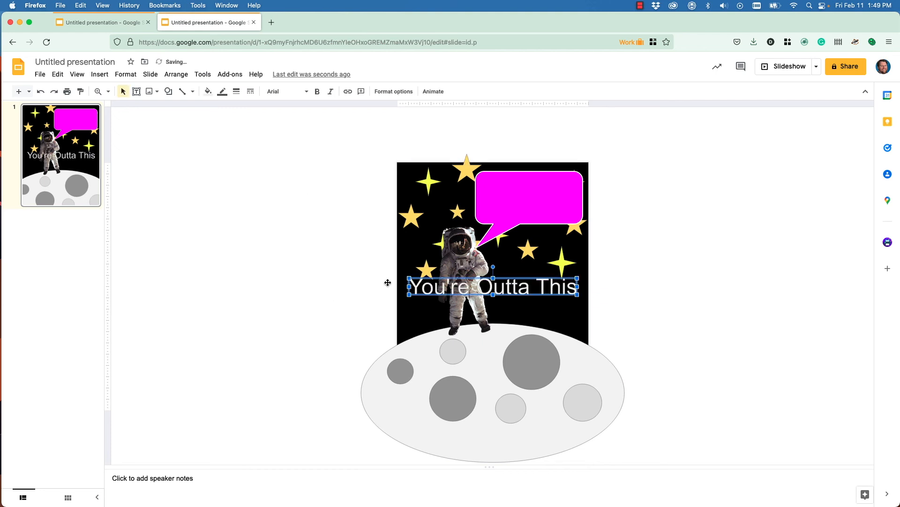
- Narrow the word art to the callout's width, place it in the callout's upper half and stretch it slightly taller
drag(409, 286, 448, 290)
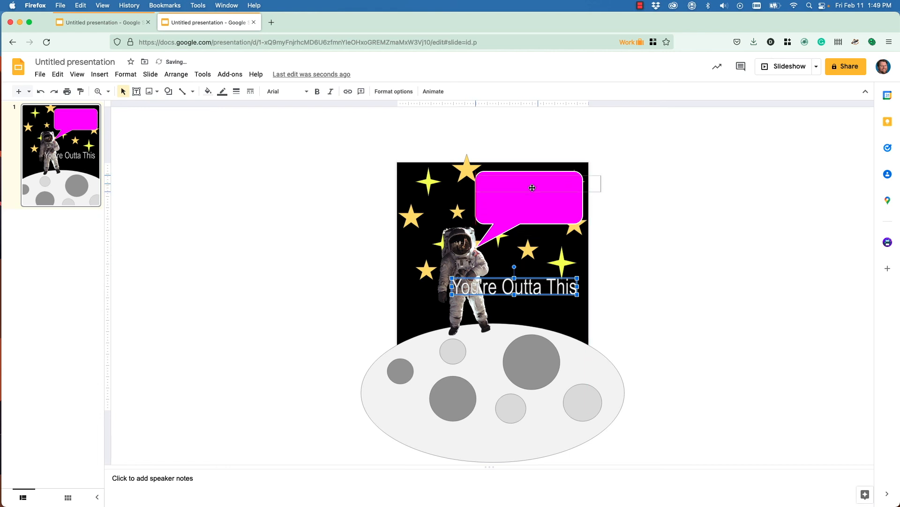
drag(532, 188, 535, 190)
drag(599, 183, 582, 183)
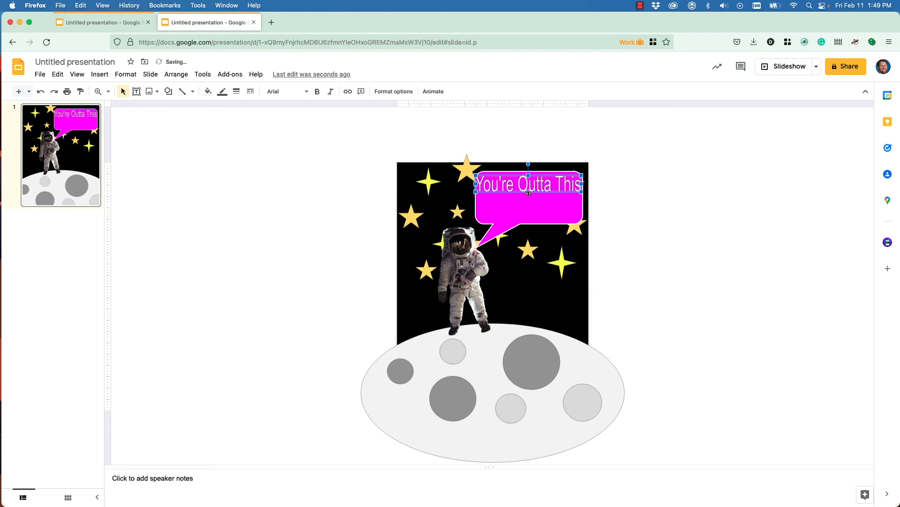
drag(528, 194, 528, 197)
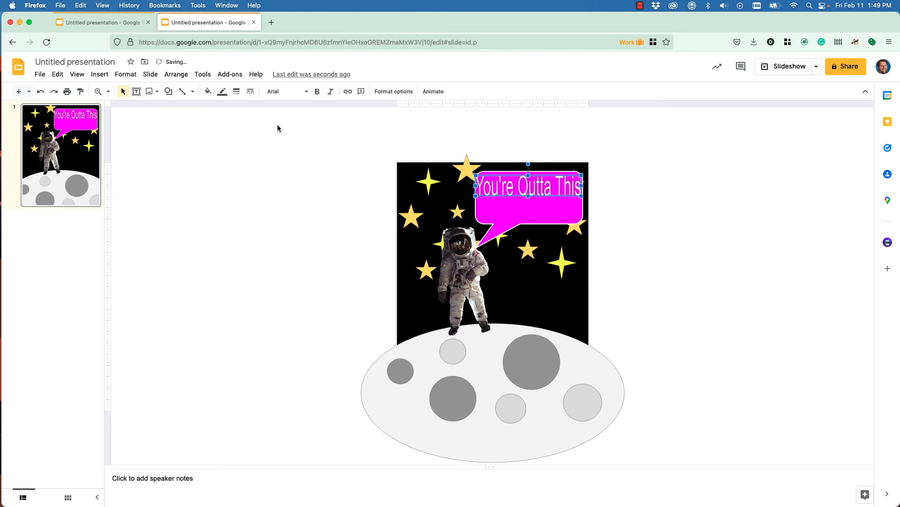
- Try Calligraffitti on the word art, settle on the Nunito Sans font and refit the text within the callout's width
click(284, 91)
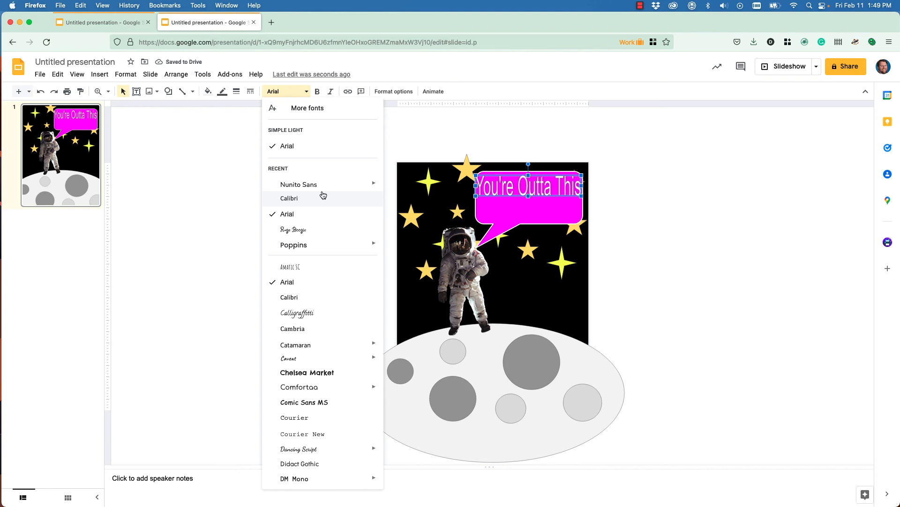
click(306, 313)
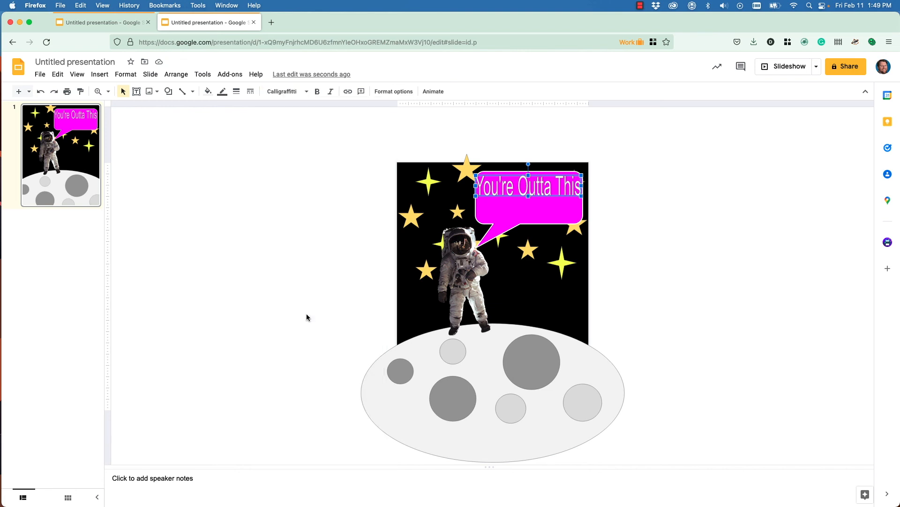
click(284, 91)
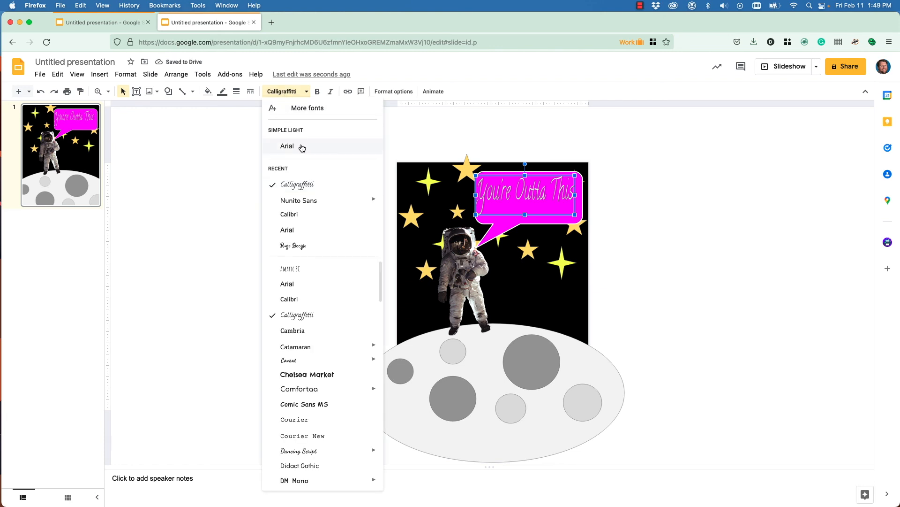
click(312, 202)
click(290, 91)
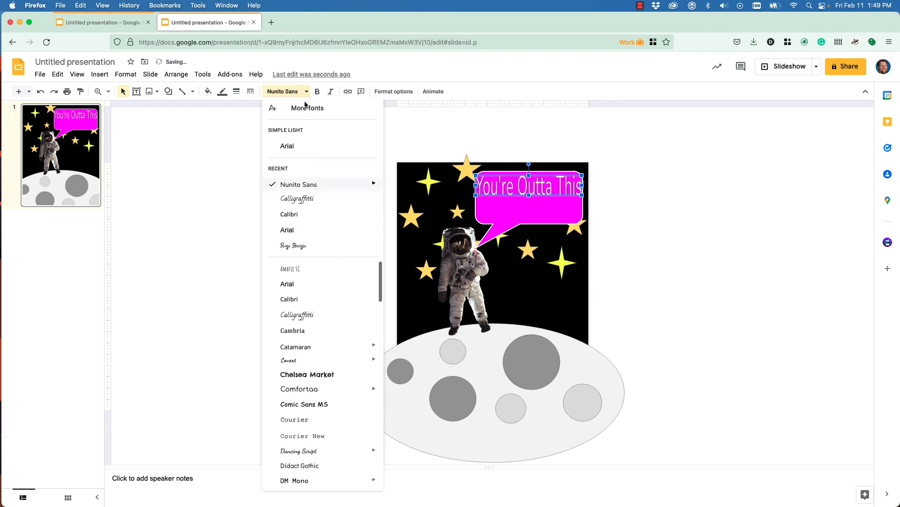
mouse_move(359, 184)
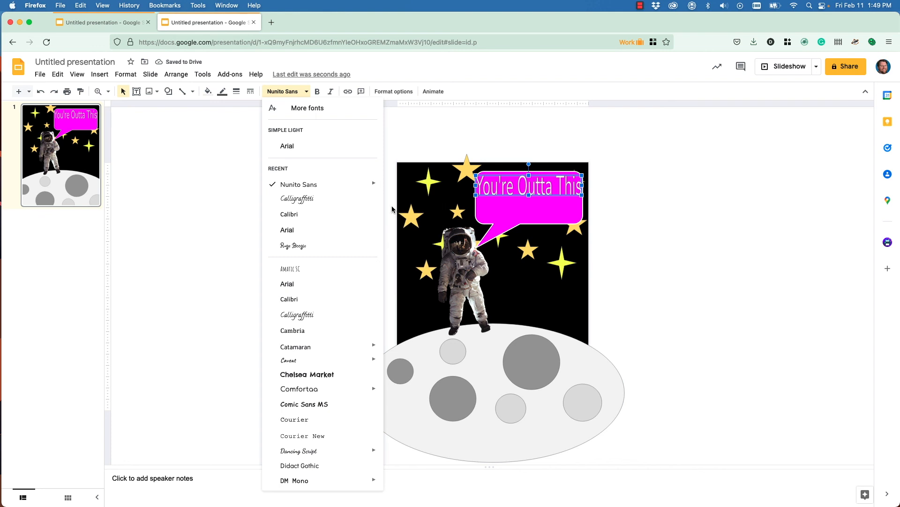
click(422, 233)
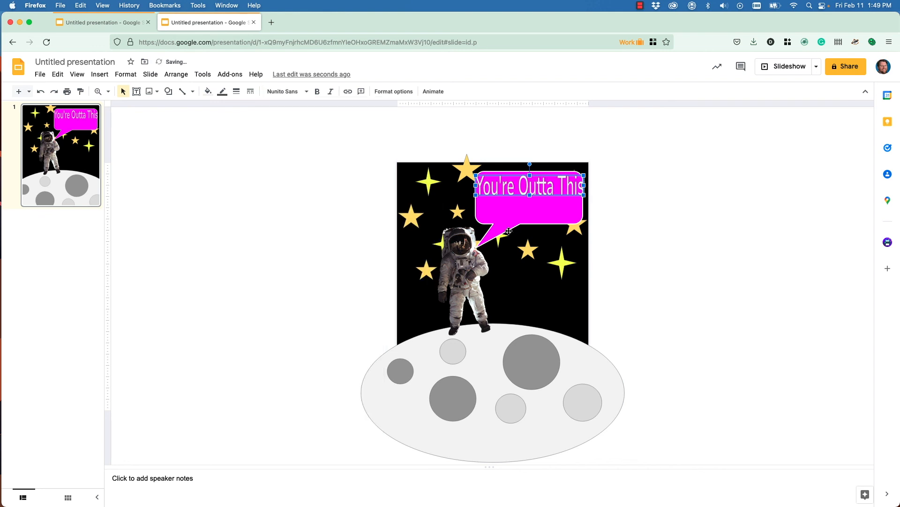
drag(581, 186, 546, 188)
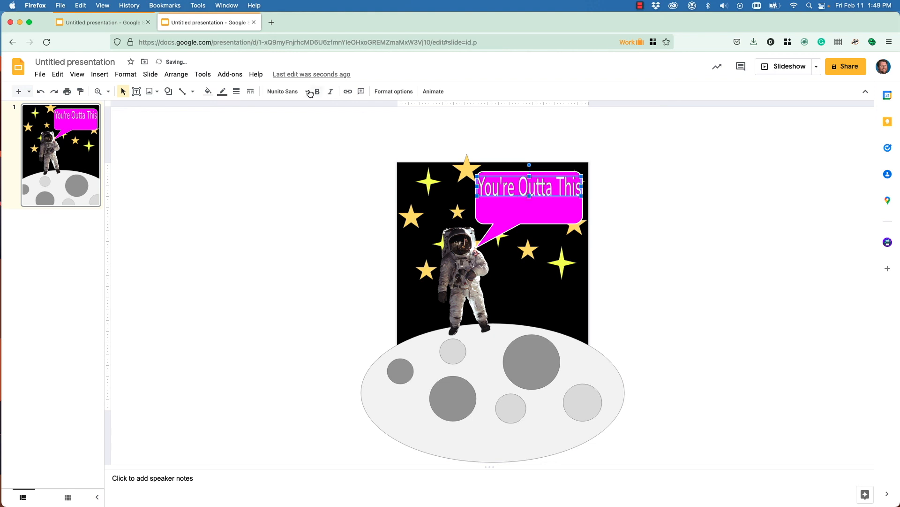
- Try a purple fill on the word art and replace it with the theme white
click(209, 92)
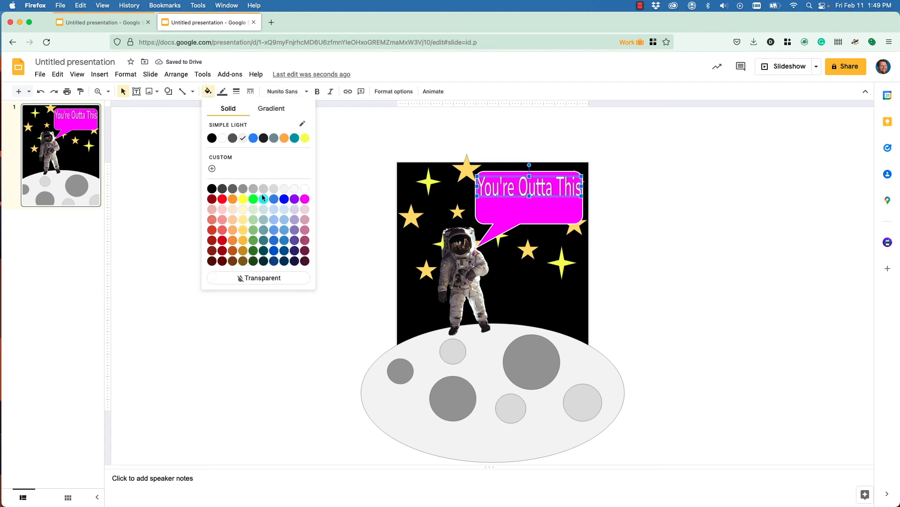
click(295, 199)
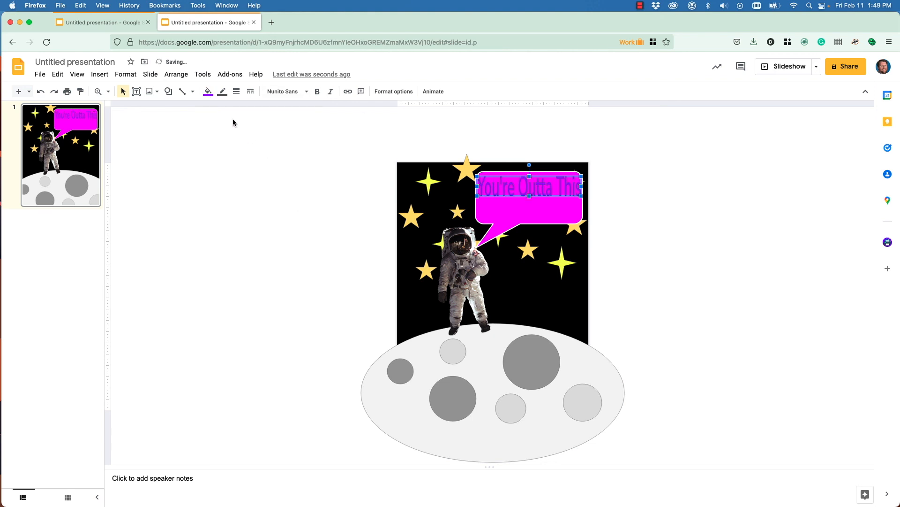
click(212, 96)
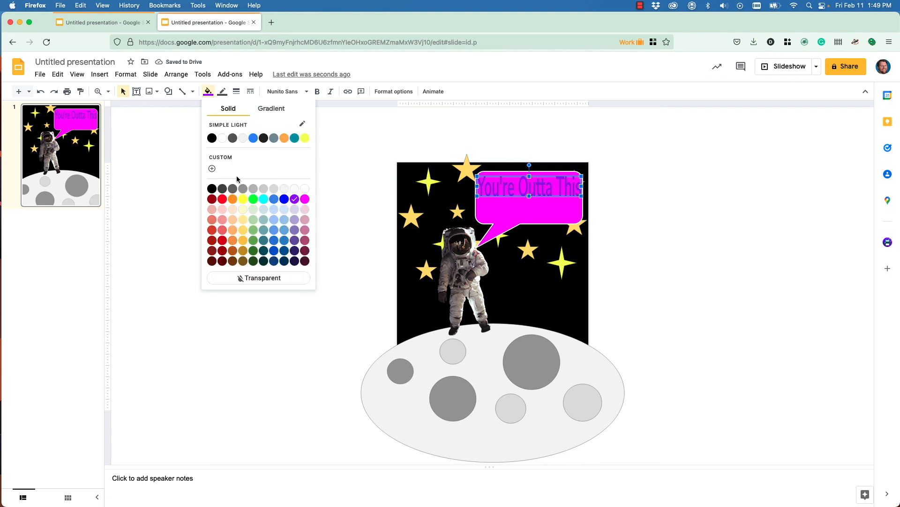
click(222, 138)
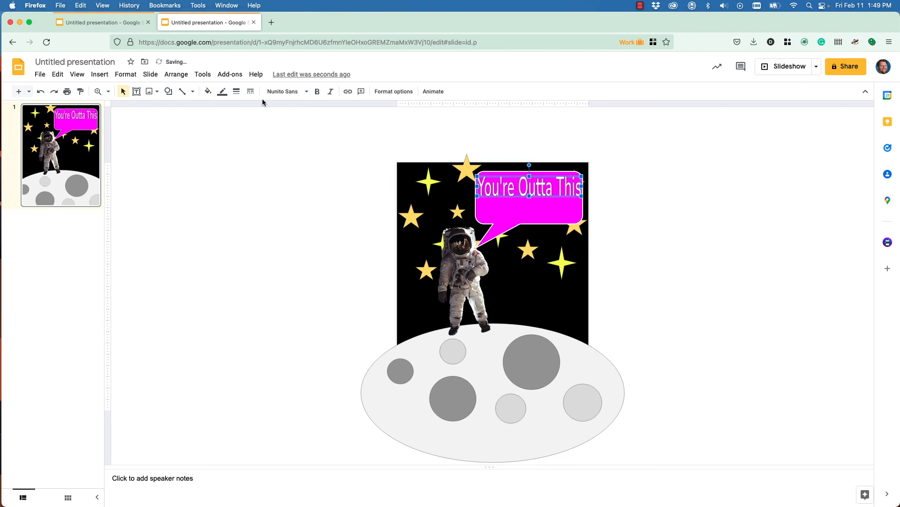
- Give the "You're Outta This" word art a dark red outline
click(223, 92)
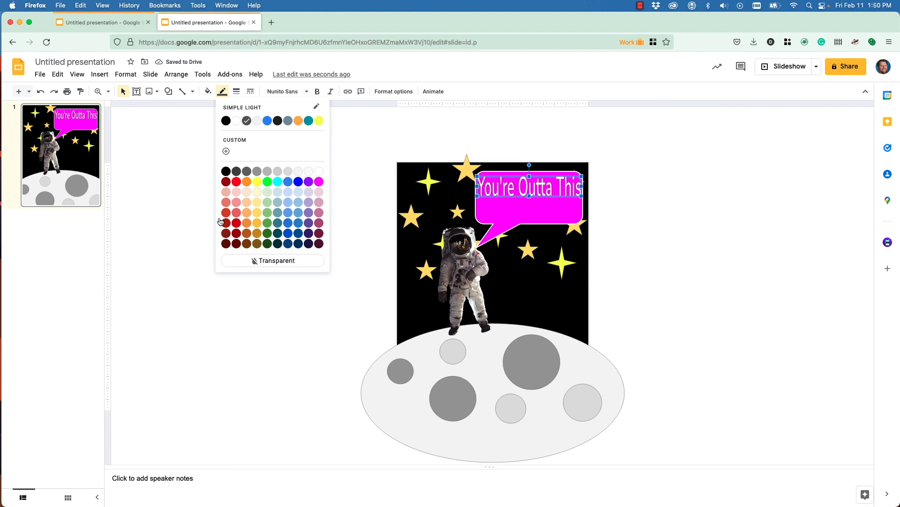
click(236, 224)
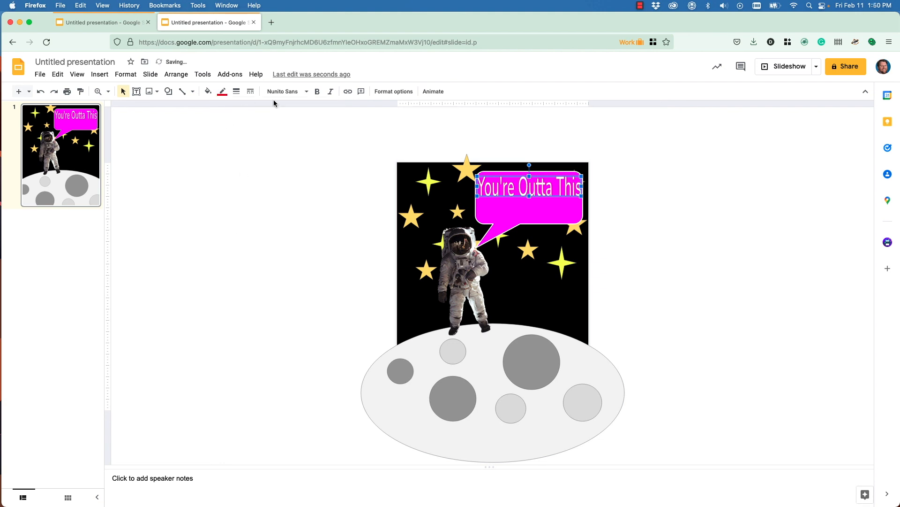
click(336, 178)
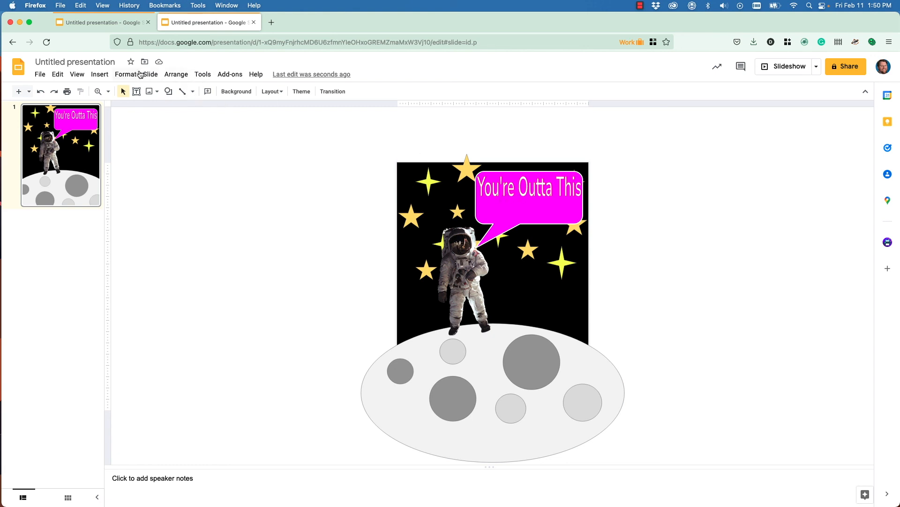
- Insert a second word art reading "WORLD"
click(100, 75)
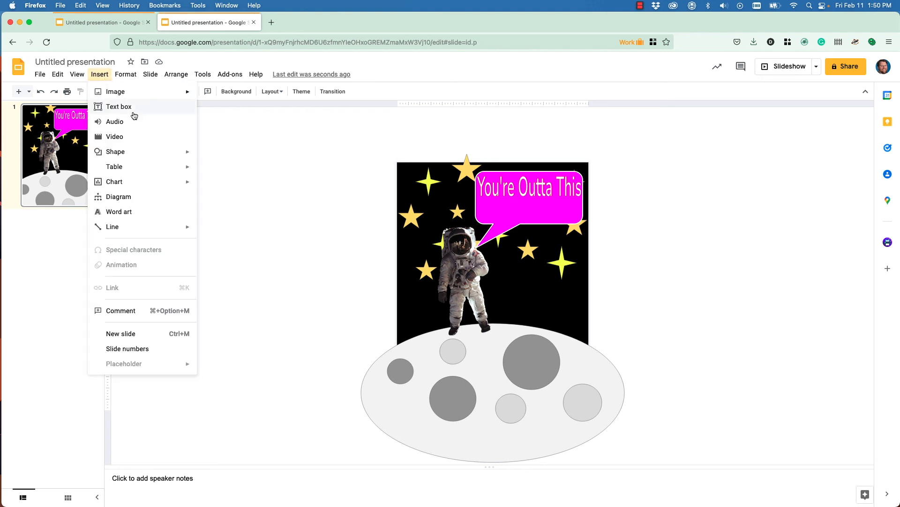
click(139, 211)
text(WORLD)
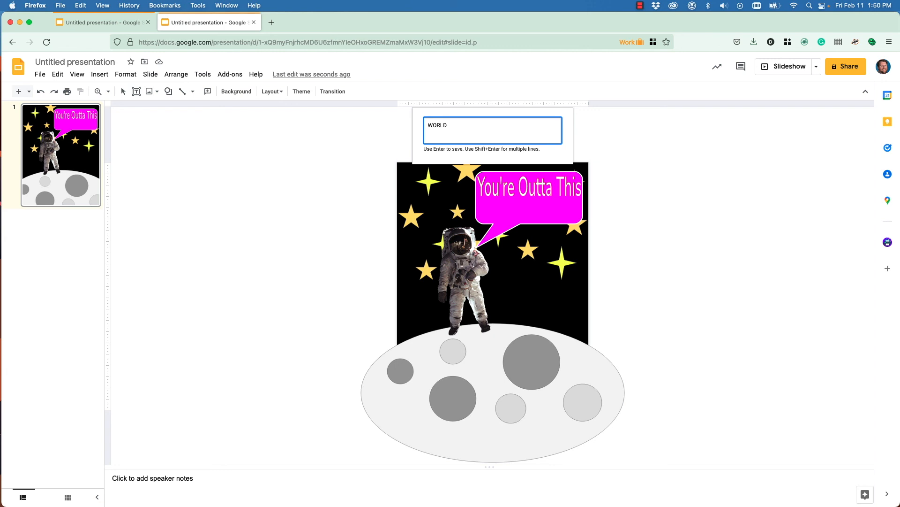
key(Return)
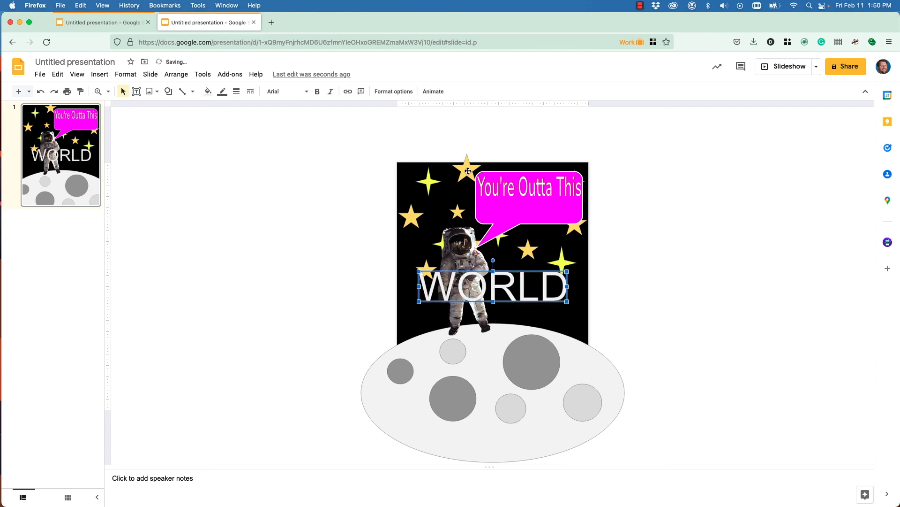
- Move the "WORLD" word art into the callout's lower half and shrink its width and height to fit inside the bubble
drag(464, 279, 528, 210)
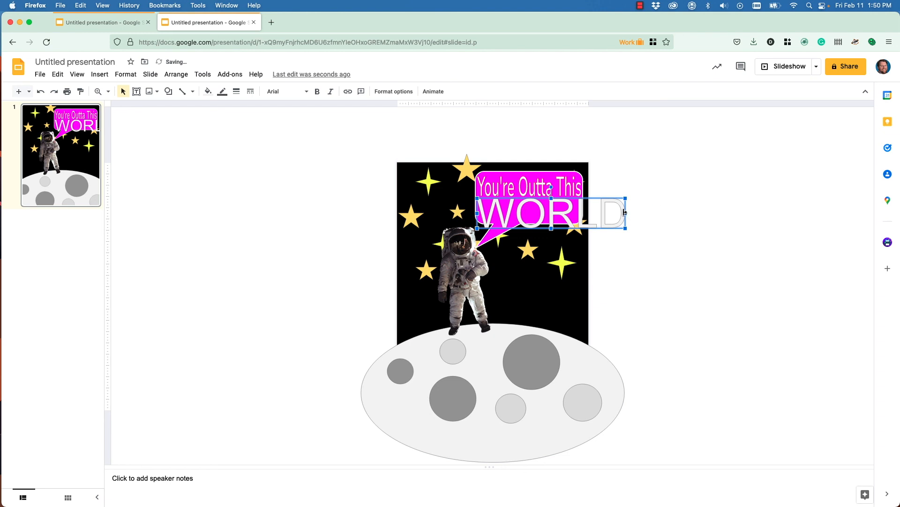
drag(624, 212, 585, 212)
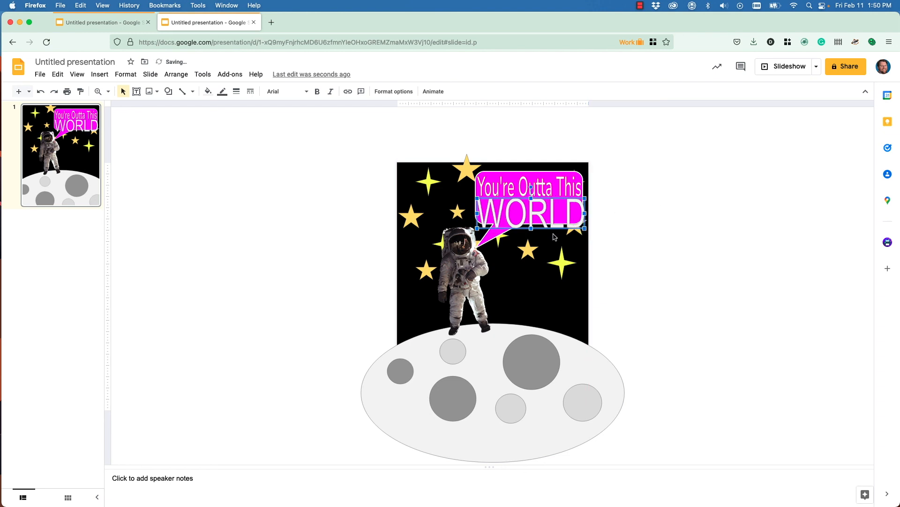
drag(532, 229, 536, 219)
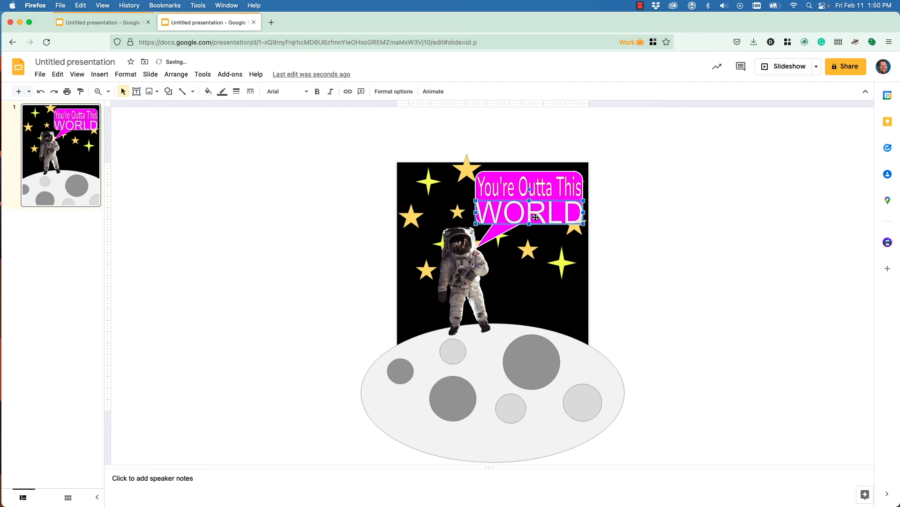
- Set the "WORLD" word art's font to Nunito Sans Bold and refit the text within the callout's width
click(287, 92)
mouse_move(368, 183)
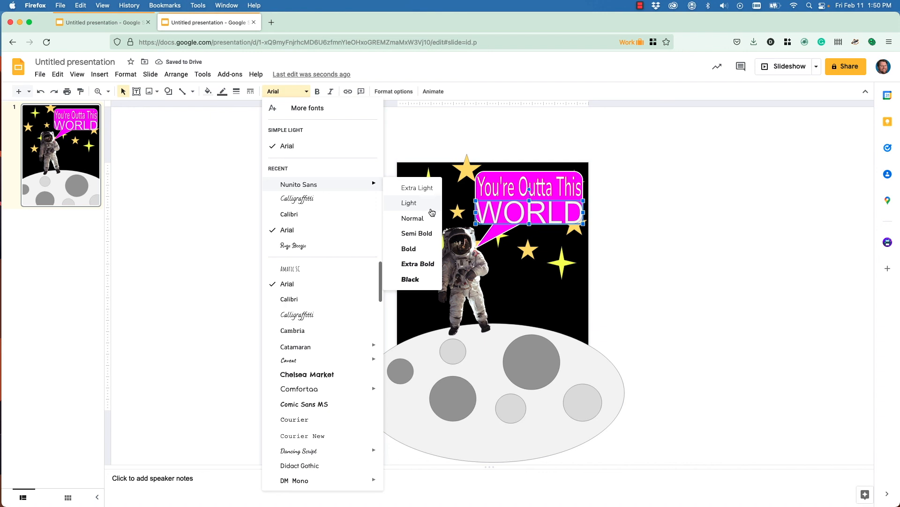
click(418, 249)
drag(588, 212, 551, 210)
click(619, 213)
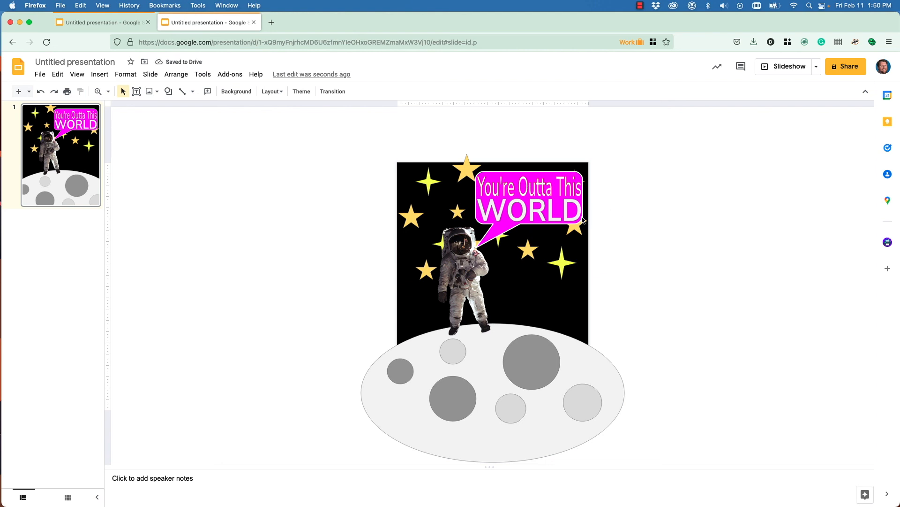
- Fill the "WORLD" word art with red and give it a white outline
click(494, 207)
click(207, 91)
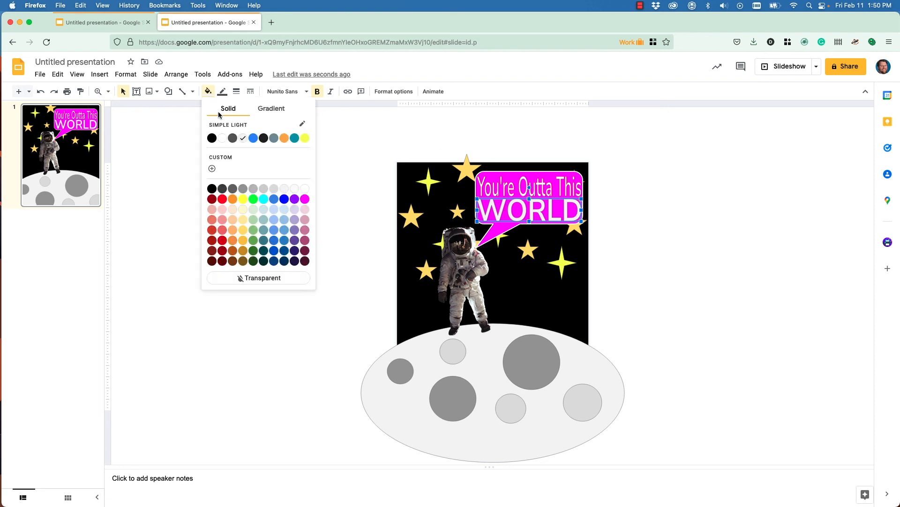
click(223, 201)
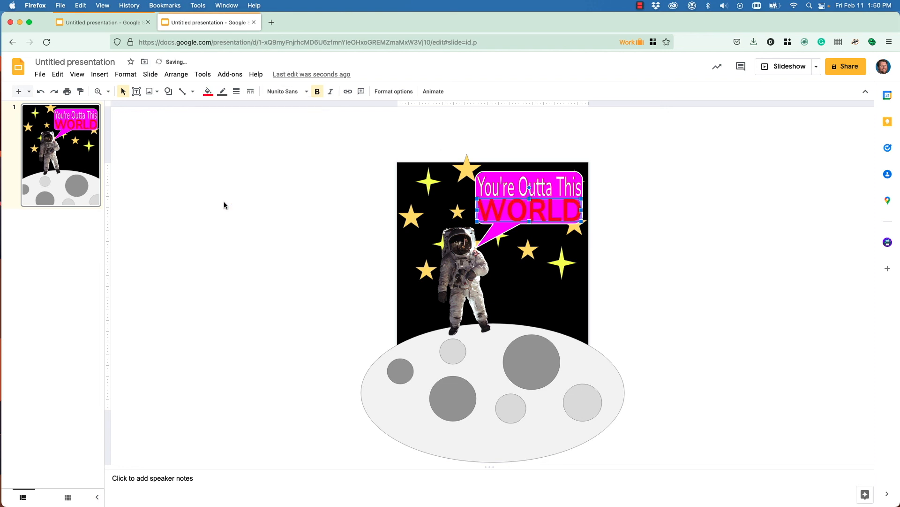
click(223, 92)
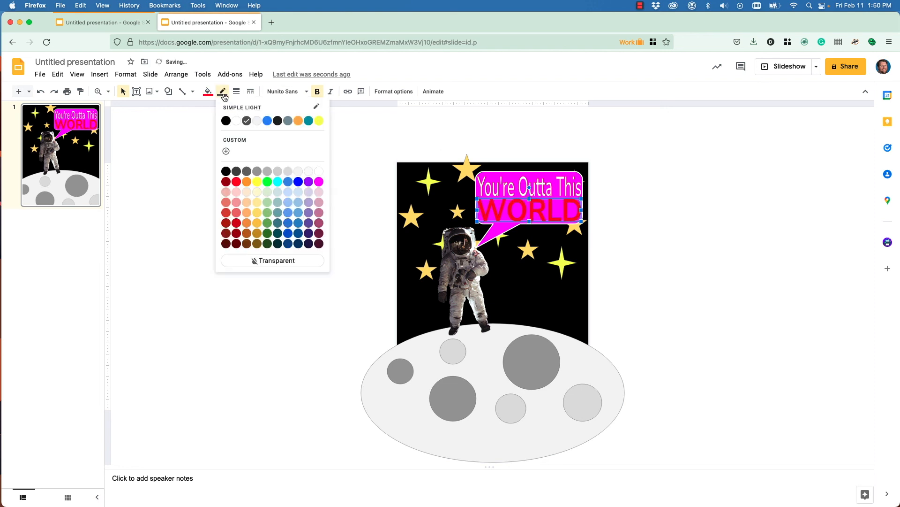
click(318, 173)
- Apply a red outline and a red fill to the "You're Outta This" word art
click(488, 186)
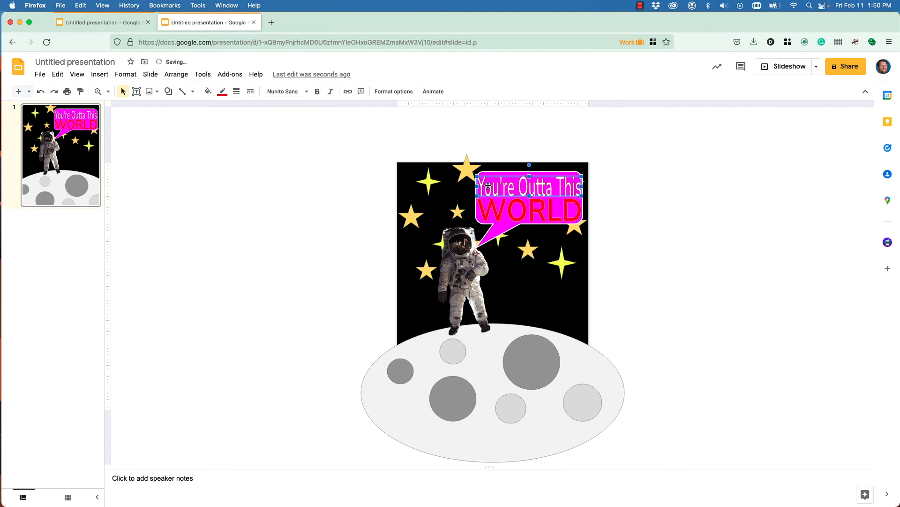
click(223, 91)
click(236, 185)
click(208, 91)
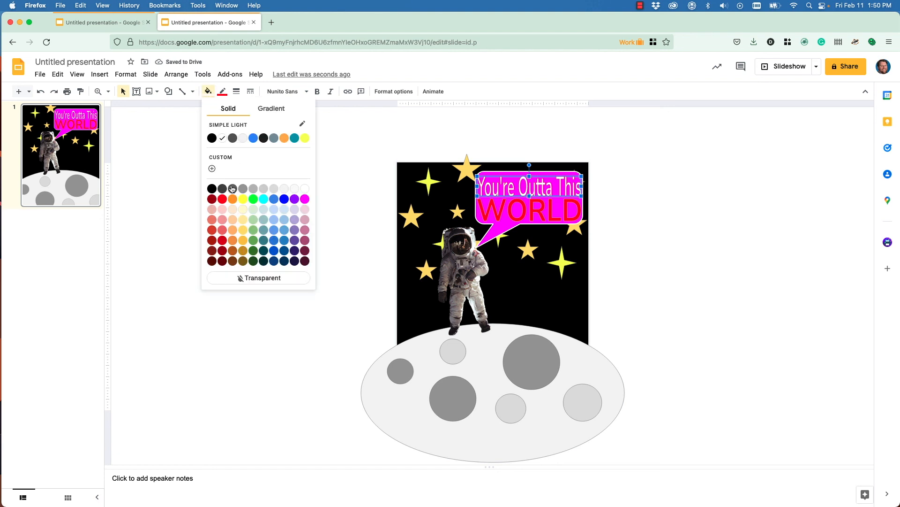
click(222, 199)
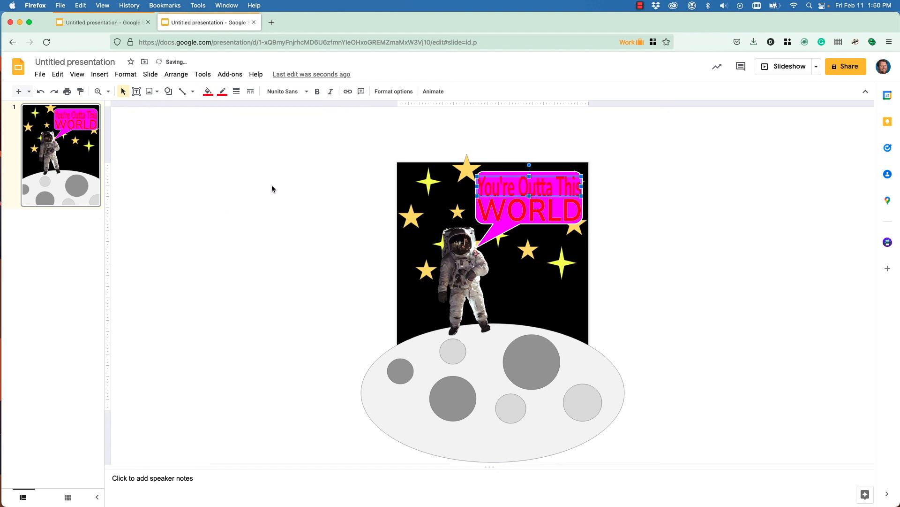
- Change the outline of the "You're Outta This" word art to the theme white and make it thicker
click(519, 186)
click(224, 93)
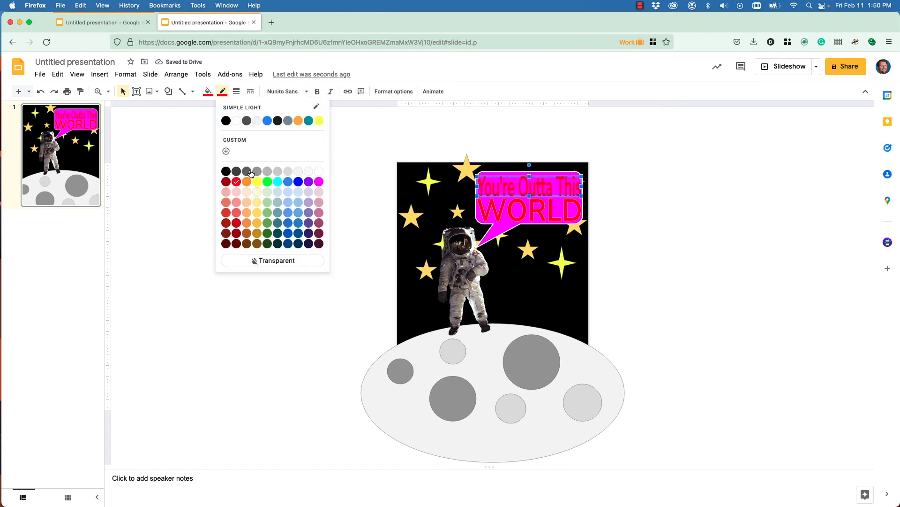
click(239, 122)
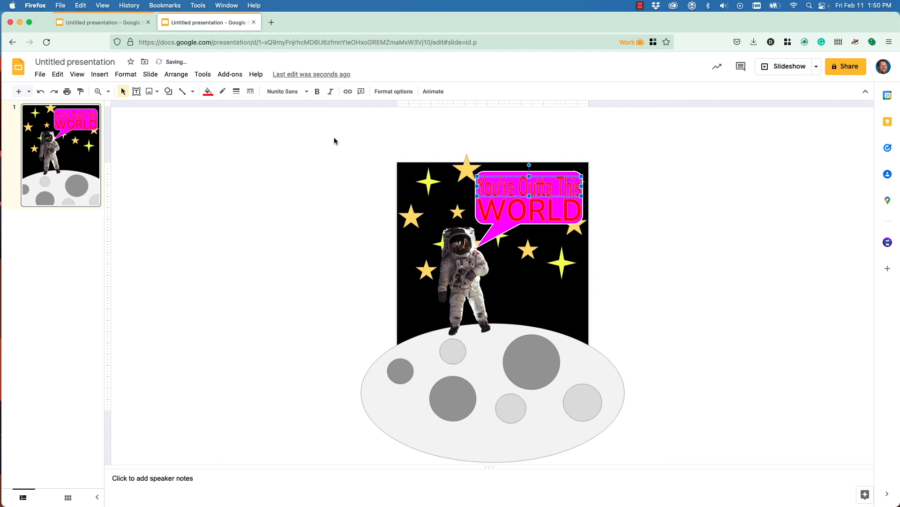
click(224, 93)
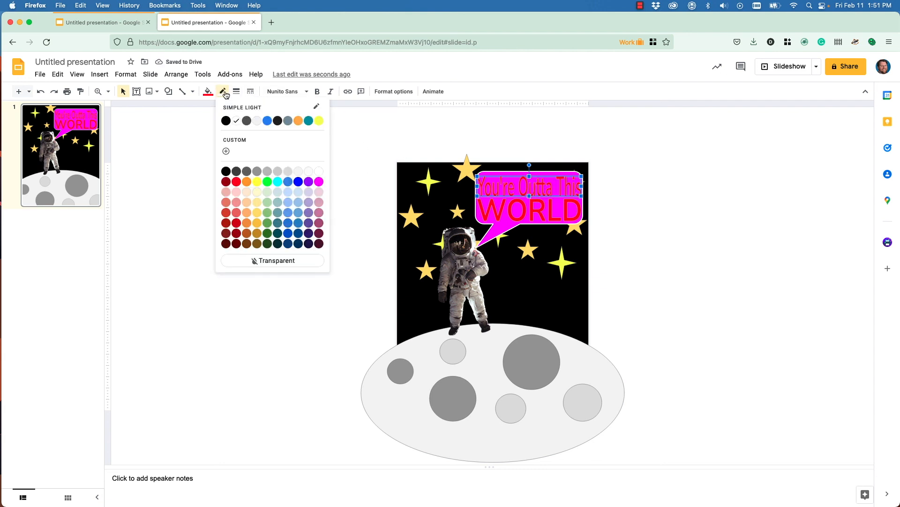
click(236, 92)
click(253, 137)
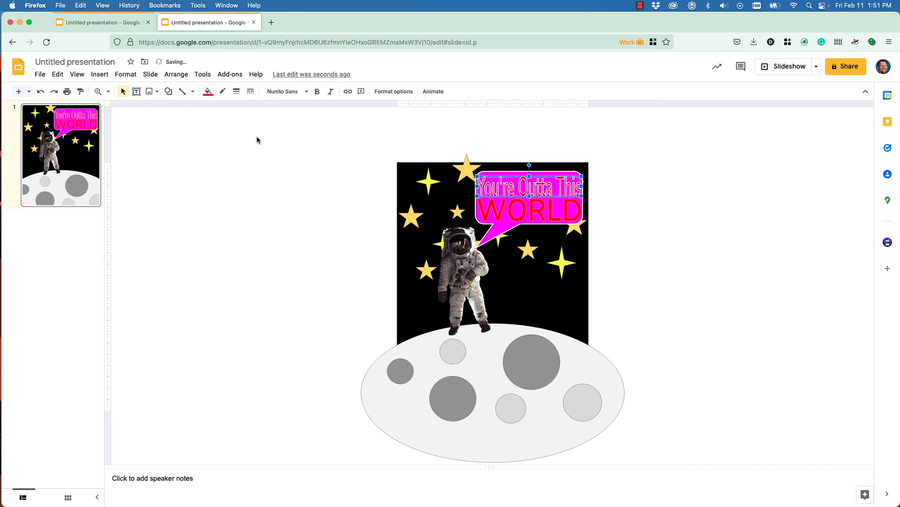
- Try different outline weights on the "WORLD" word art and settle on a thicker one
click(536, 219)
click(236, 91)
click(254, 123)
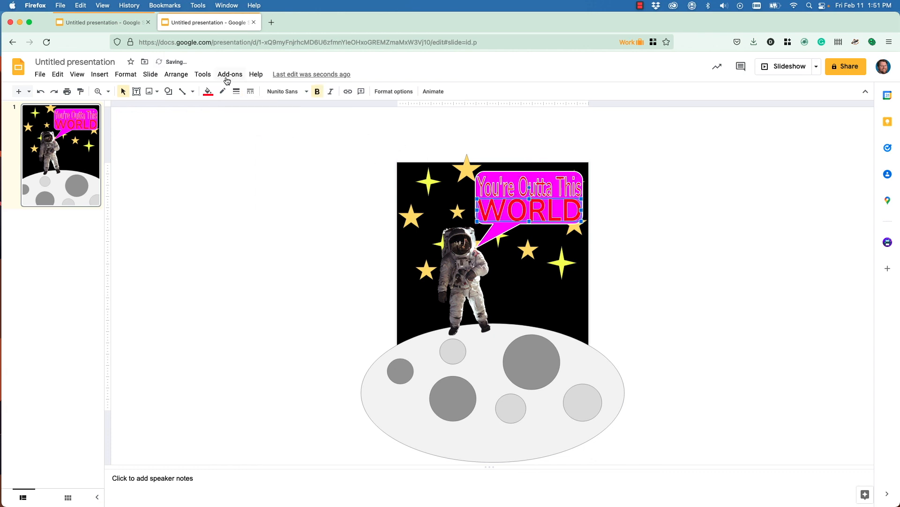
click(237, 92)
click(252, 139)
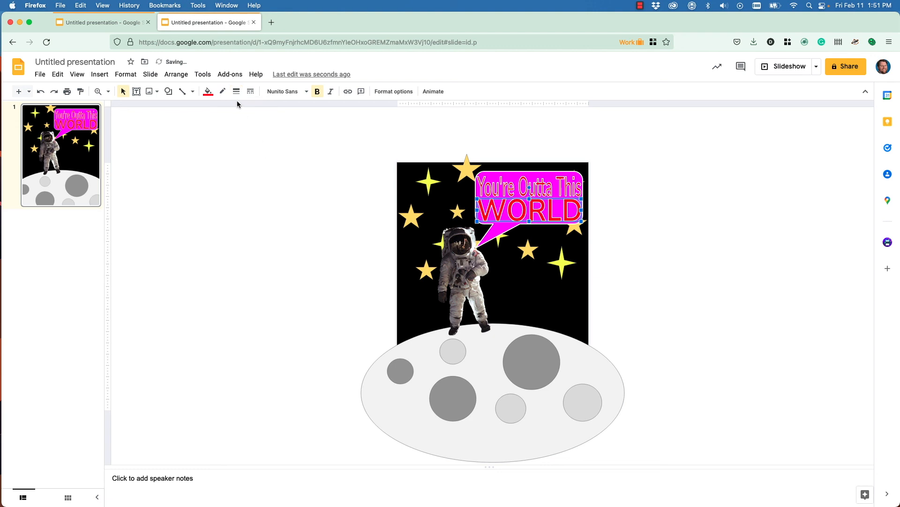
- Set the outline of the "WORLD" word art to a dotted style and deselect it
click(250, 91)
click(271, 127)
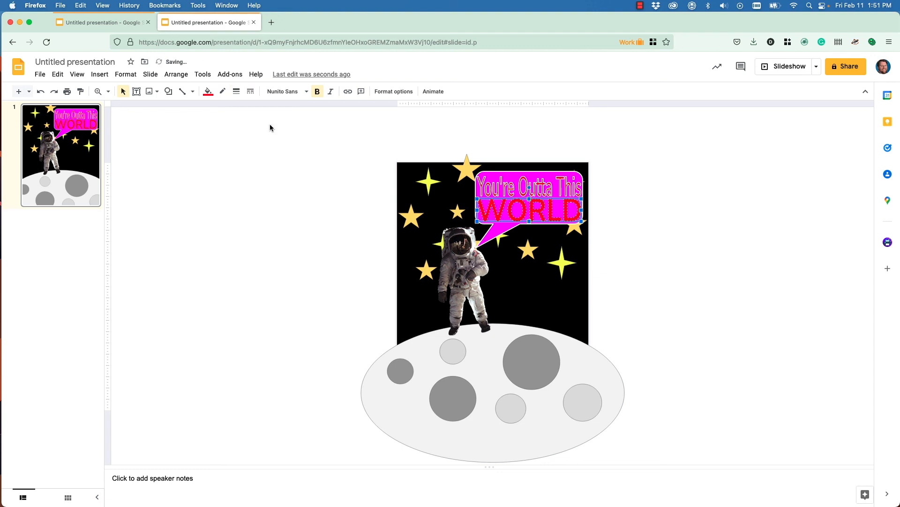
click(304, 175)
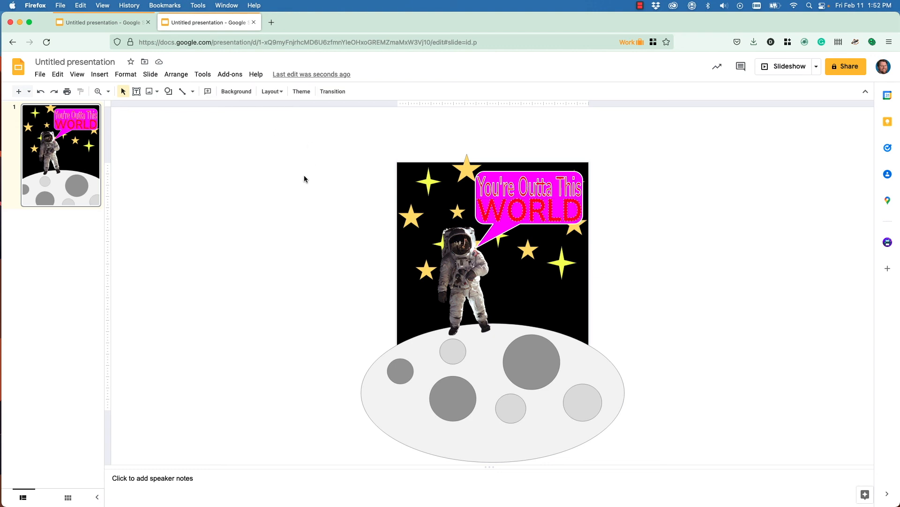